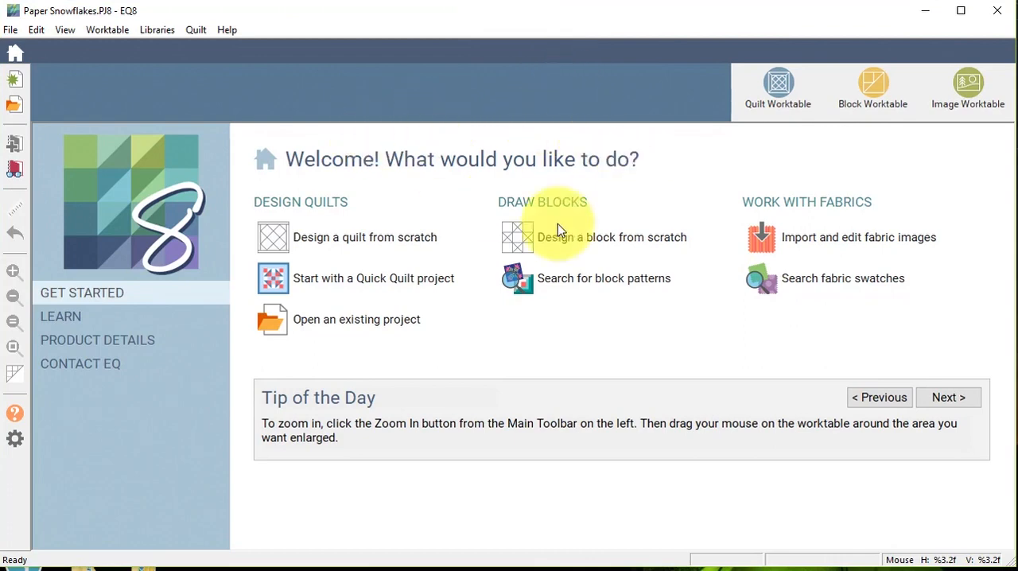
Start designing a new applique block from scratch, using the Block style.
left_click(632, 246)
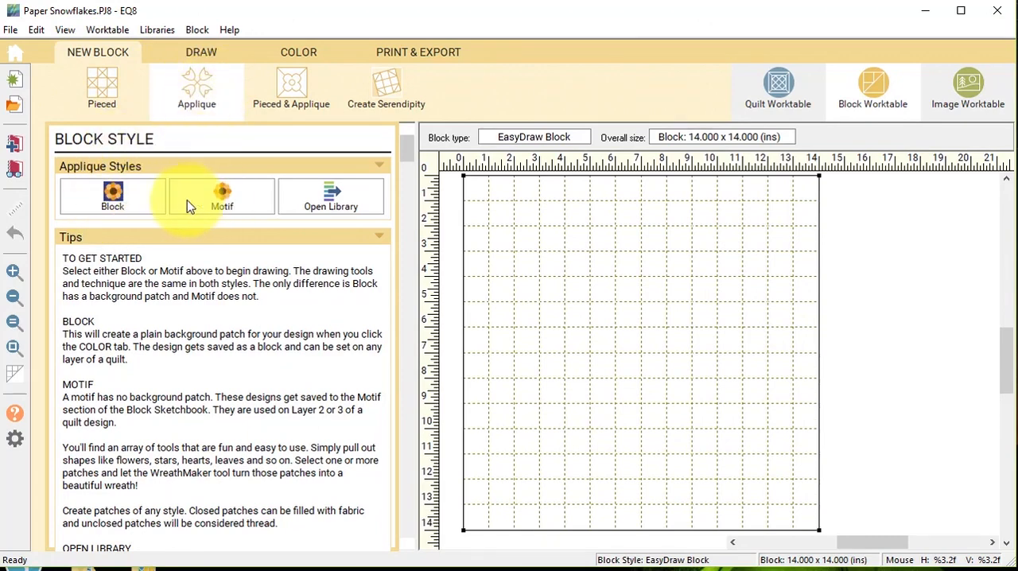
left_click(115, 197)
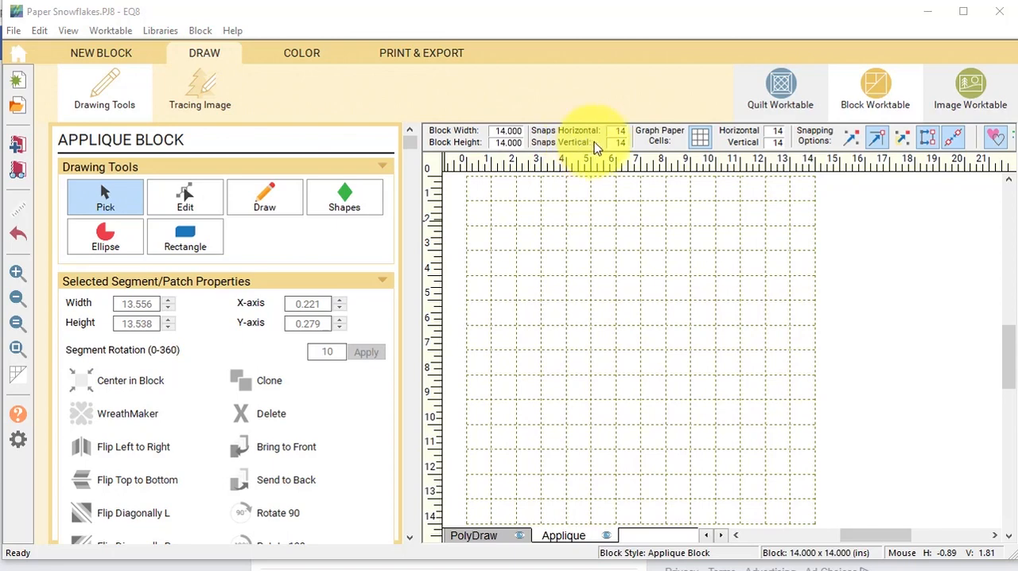
left_click(877, 140)
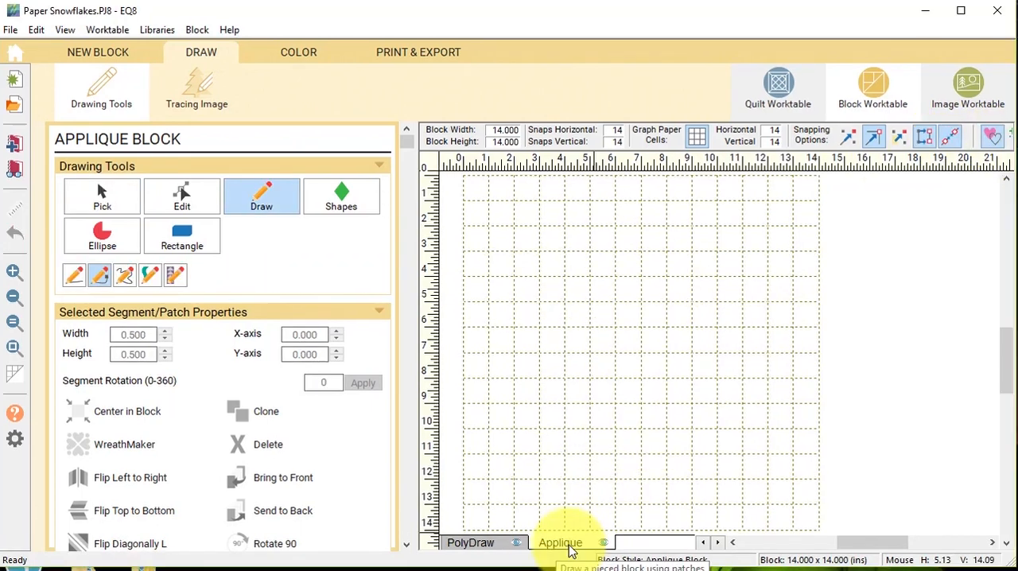
Draw an ellipse in the block, set its width and height to 14, and center it in the block.
left_click(102, 242)
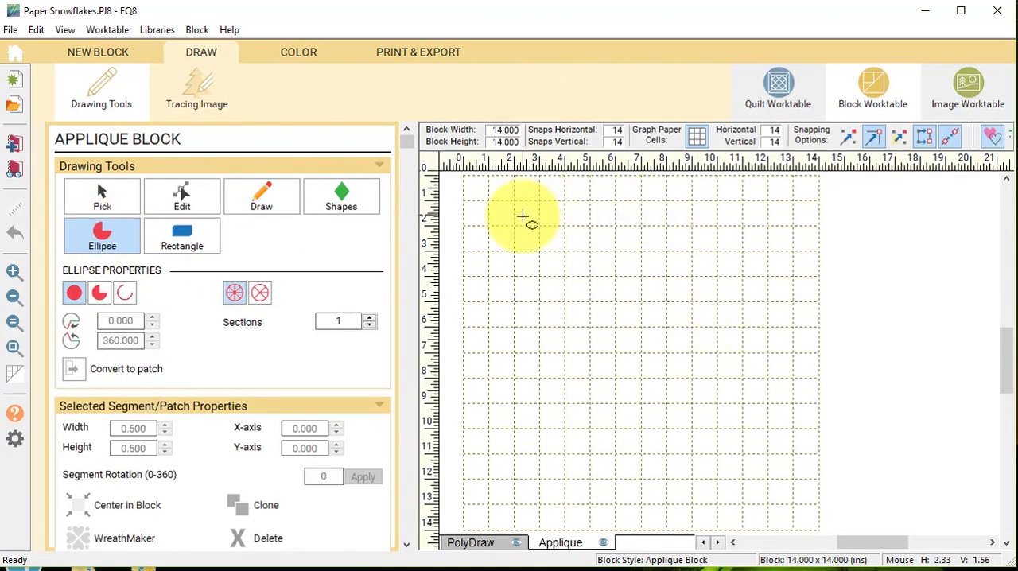
mouse_move(541, 201)
left_mouse_down()
mouse_move(581, 254)
mouse_move(784, 439)
left_mouse_up()
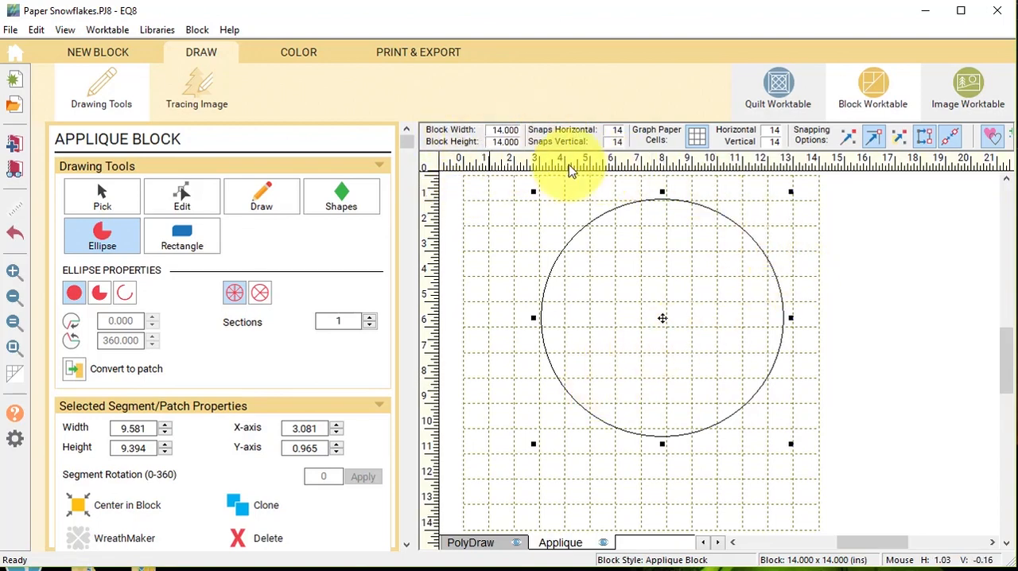
double_click(136, 430)
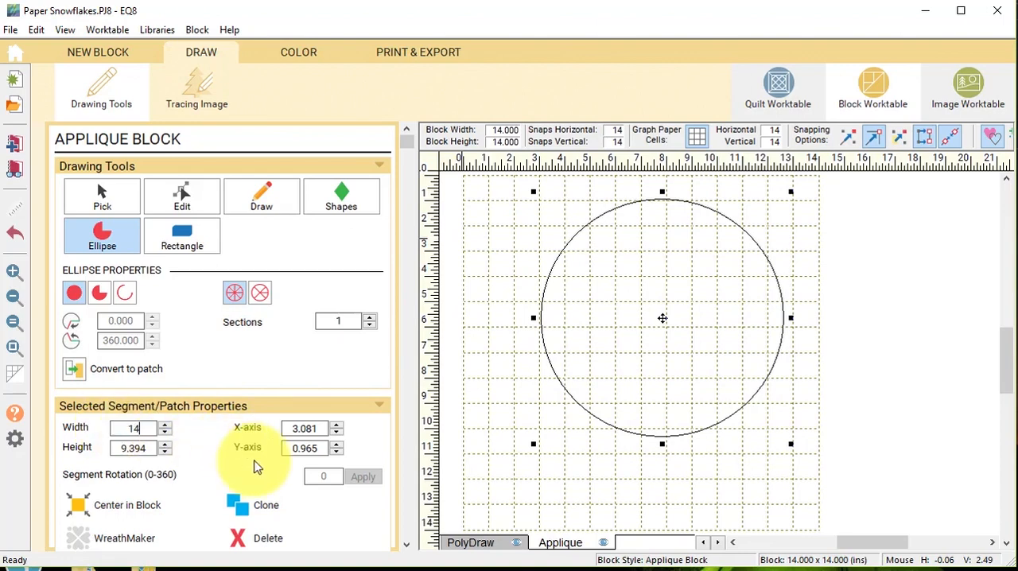
key("Tab")
key("Tab")
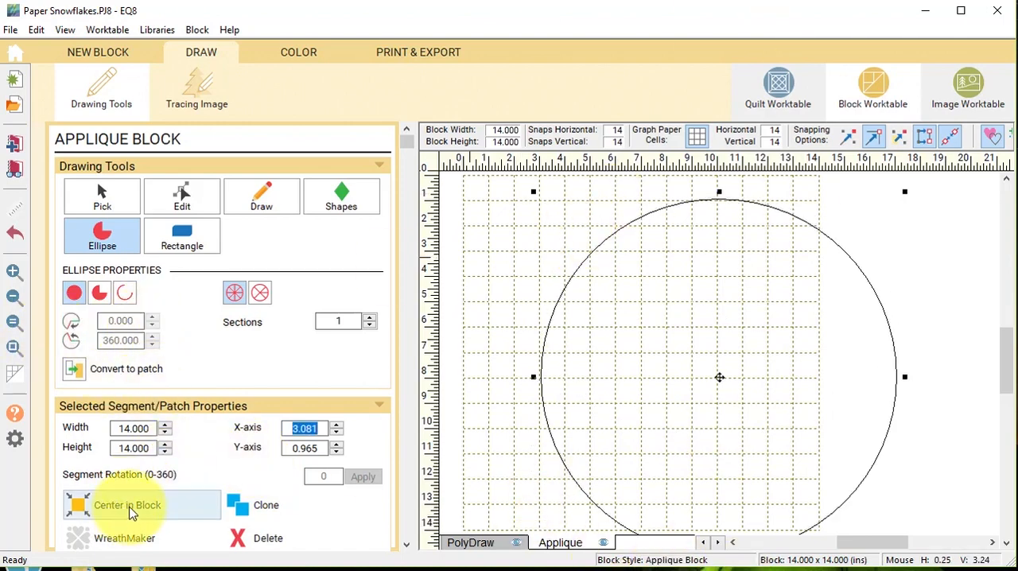
left_click(130, 511)
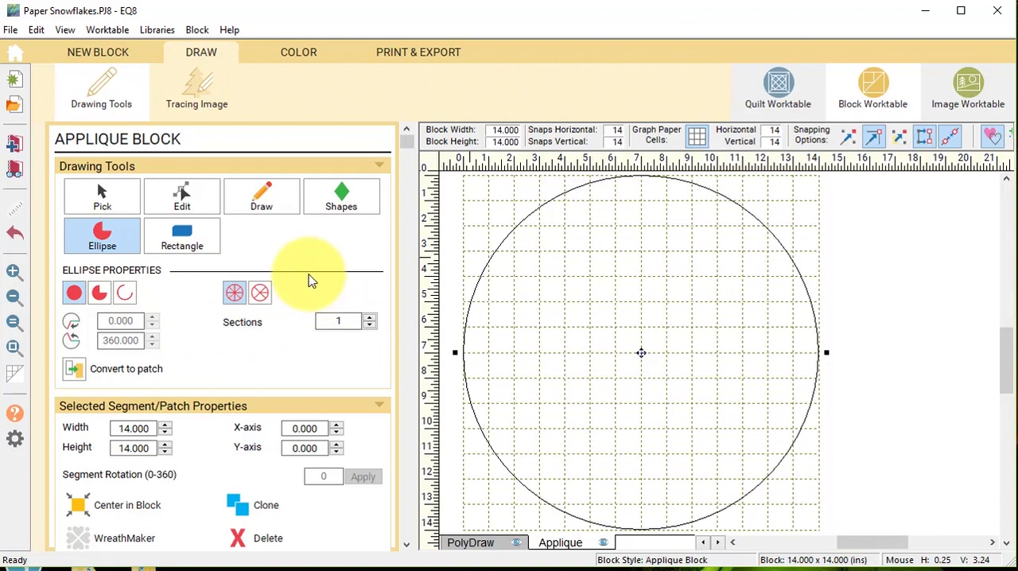
Divide the circle into 6 sections and convert the resulting patches to guide lines.
left_click(371, 319)
left_click(371, 319)
left_click(371, 319)
left_click(370, 319)
left_click(371, 319)
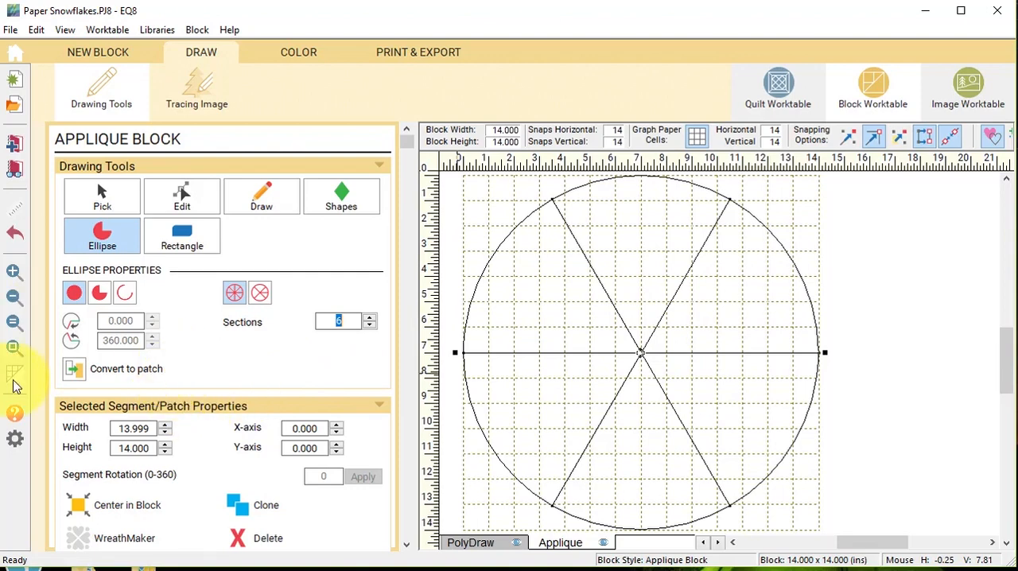
left_click(72, 372)
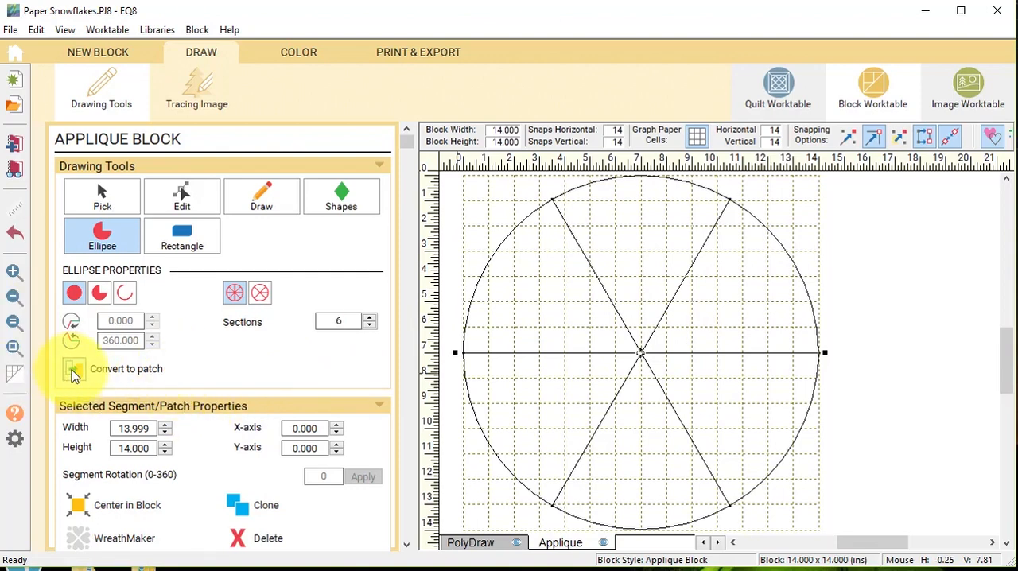
left_click_drag(886, 543, 884, 542)
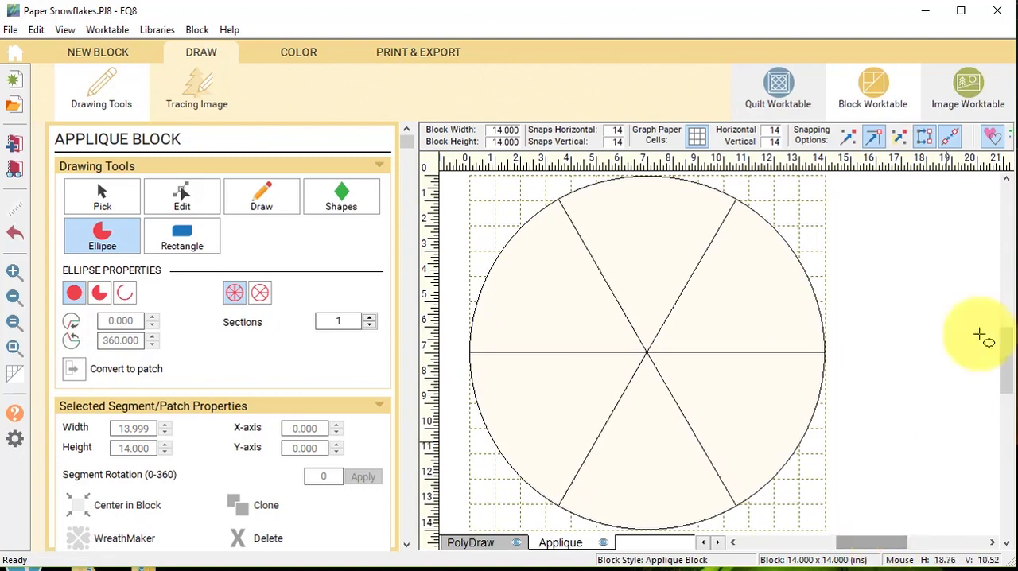
left_click(1010, 140)
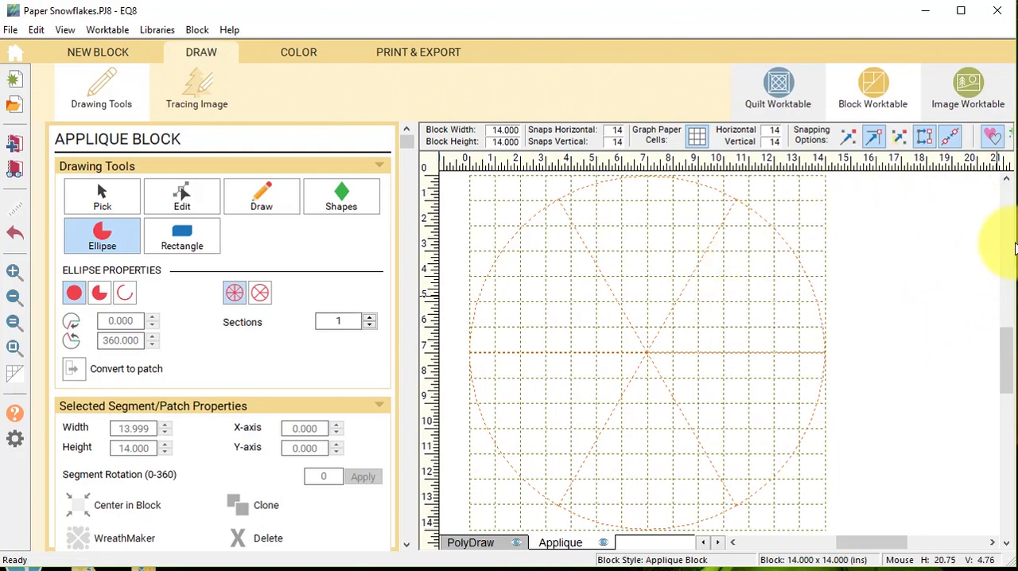
Draw a straight vertical line, snapped to the grid, from the circle's top to its center and convert it to a guide.
left_click(268, 199)
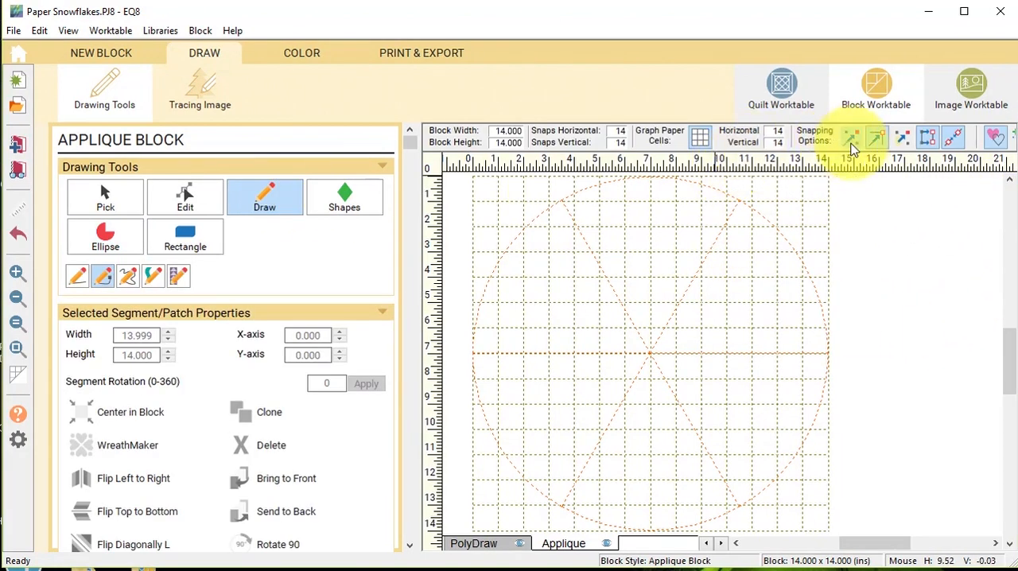
left_click(851, 140)
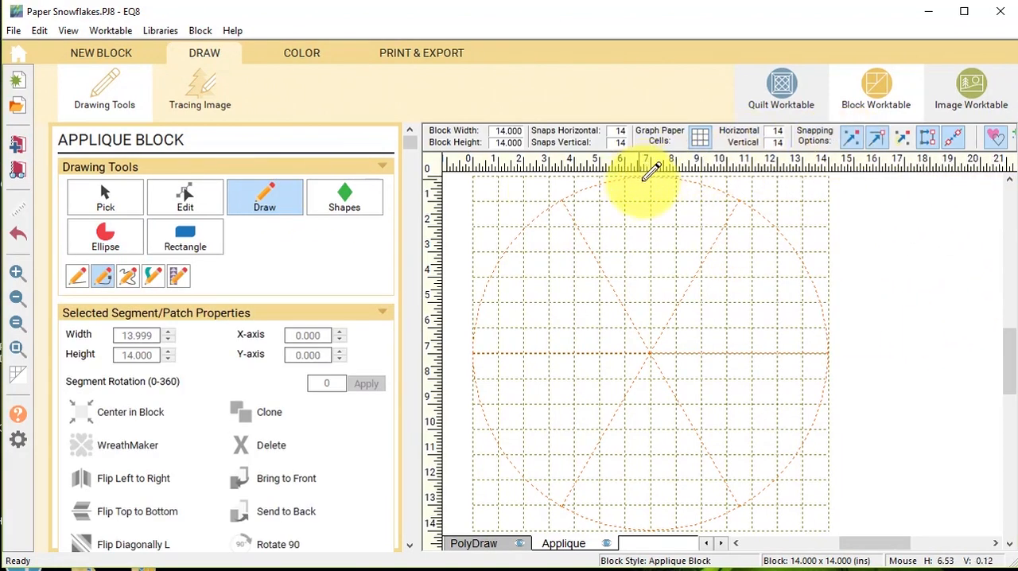
left_click(78, 277)
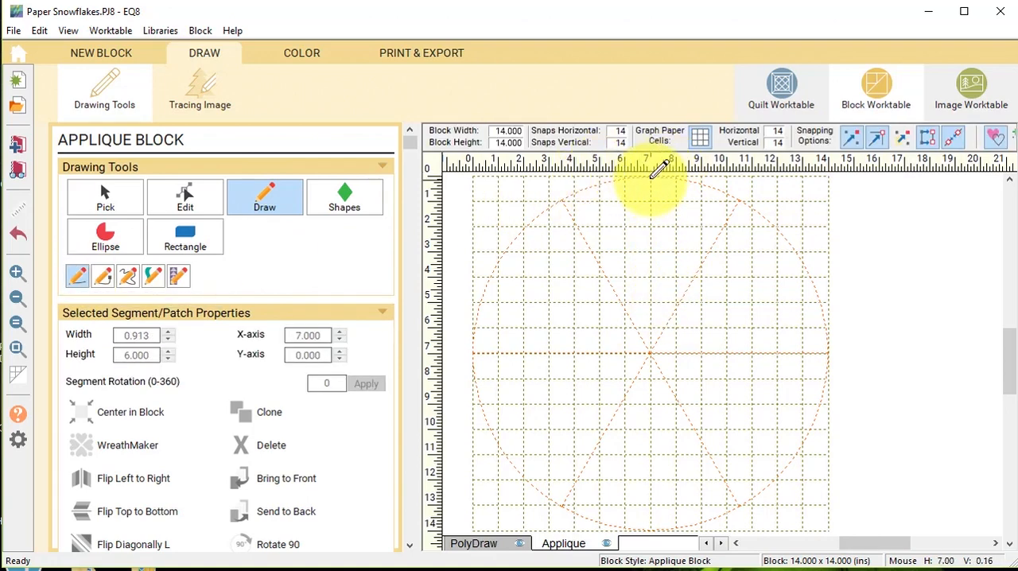
left_click_drag(651, 176, 652, 353)
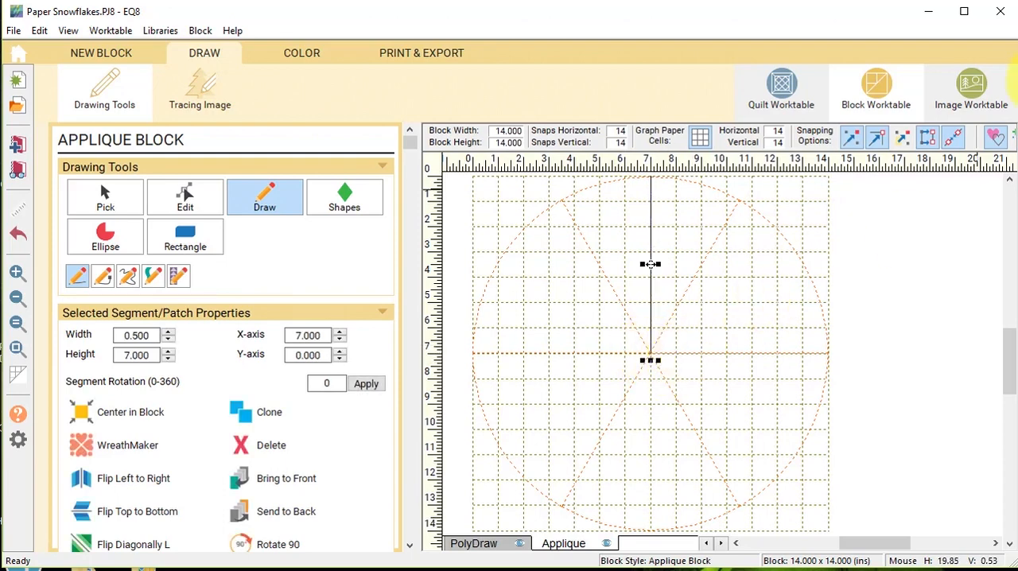
key("Delete")
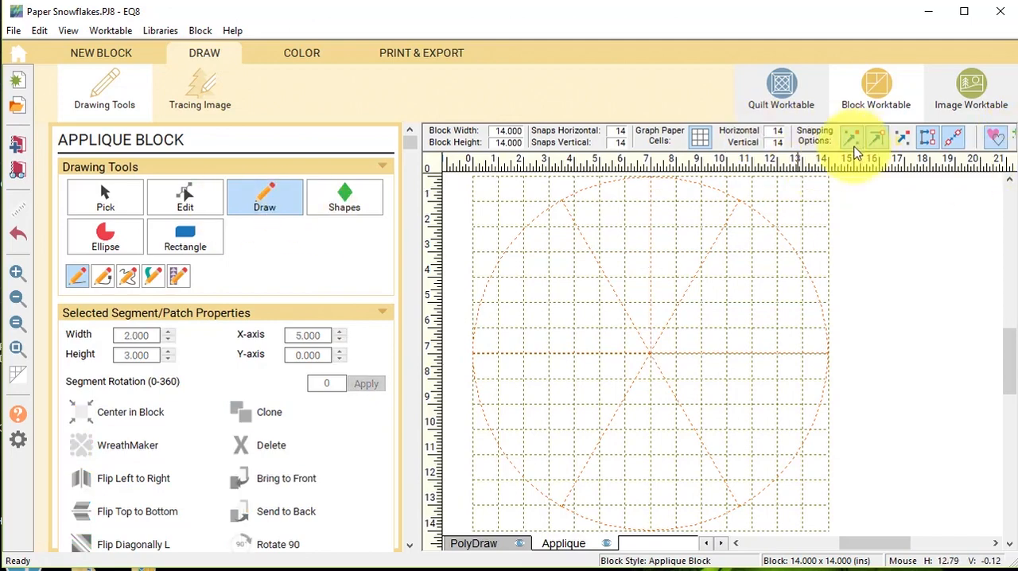
Draw a straight diagonal line about 2.3 by 2.9 inches from the circle's top down to the upper-left radial guide.
left_click(266, 197)
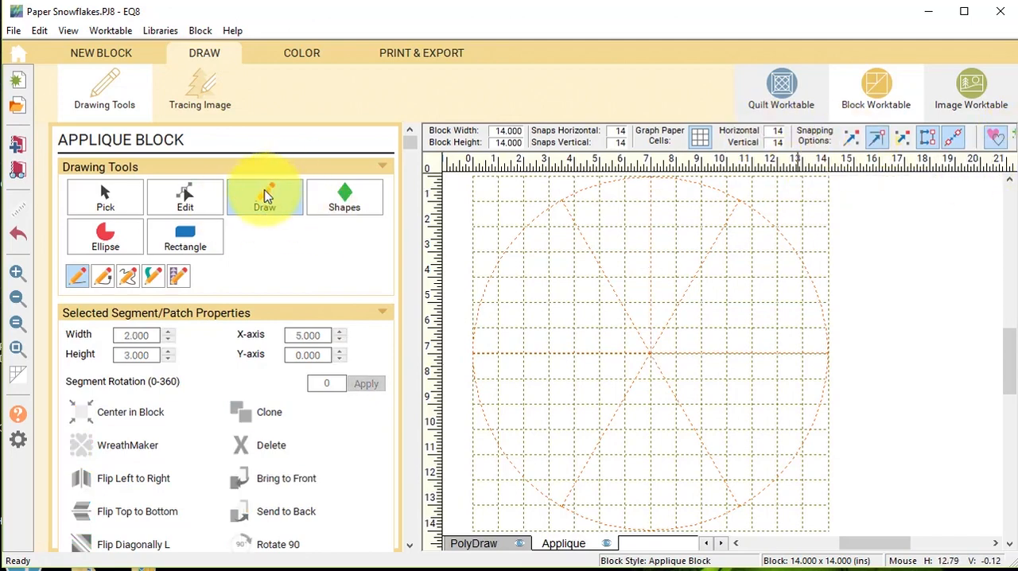
left_click_drag(624, 177, 603, 240)
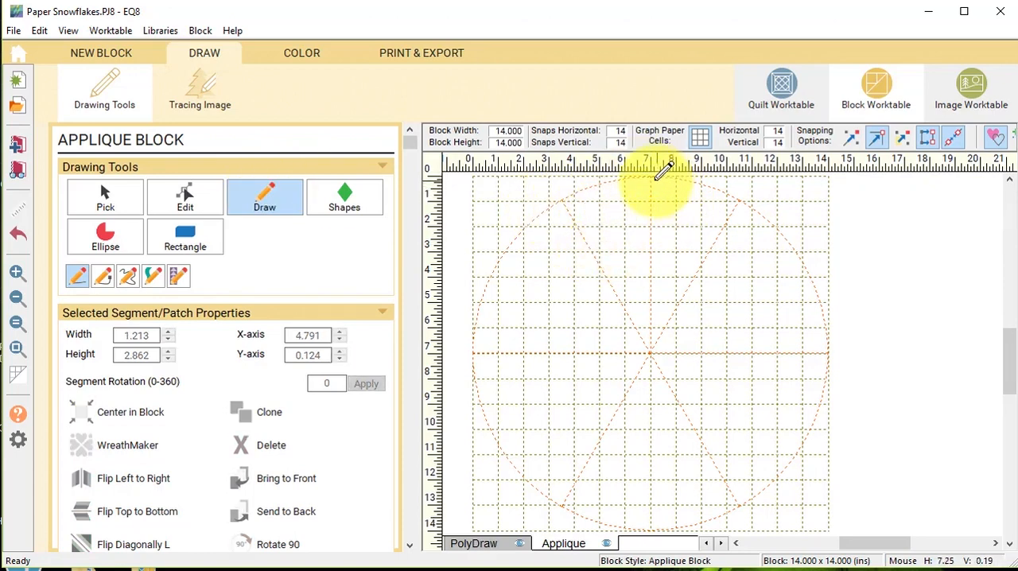
left_click_drag(650, 178, 592, 253)
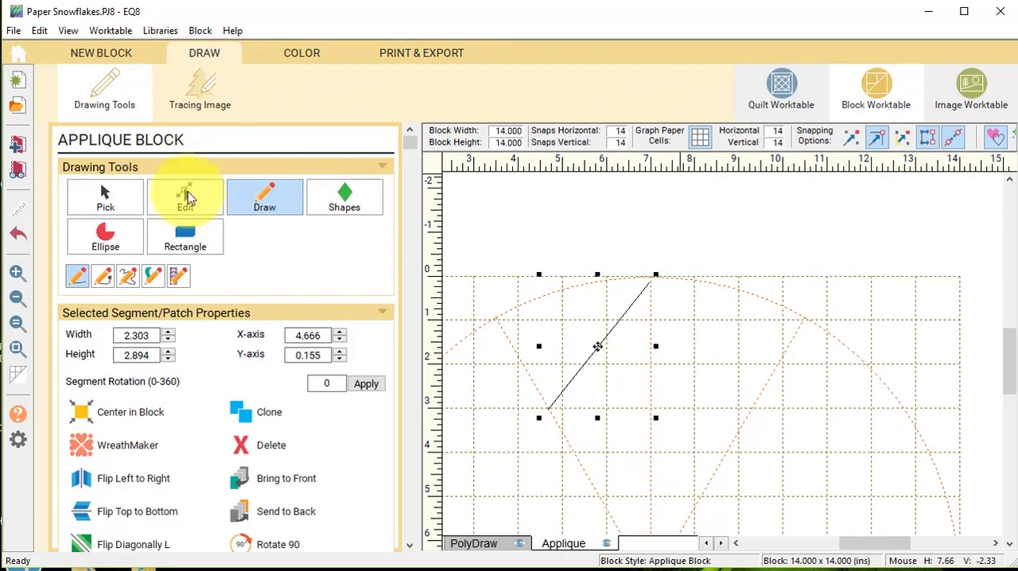
Move the diagonal line's end nodes onto the top point and the radial guide, and convert the line to a guide.
left_click(187, 197)
left_click(648, 288)
left_click_drag(649, 286, 651, 278)
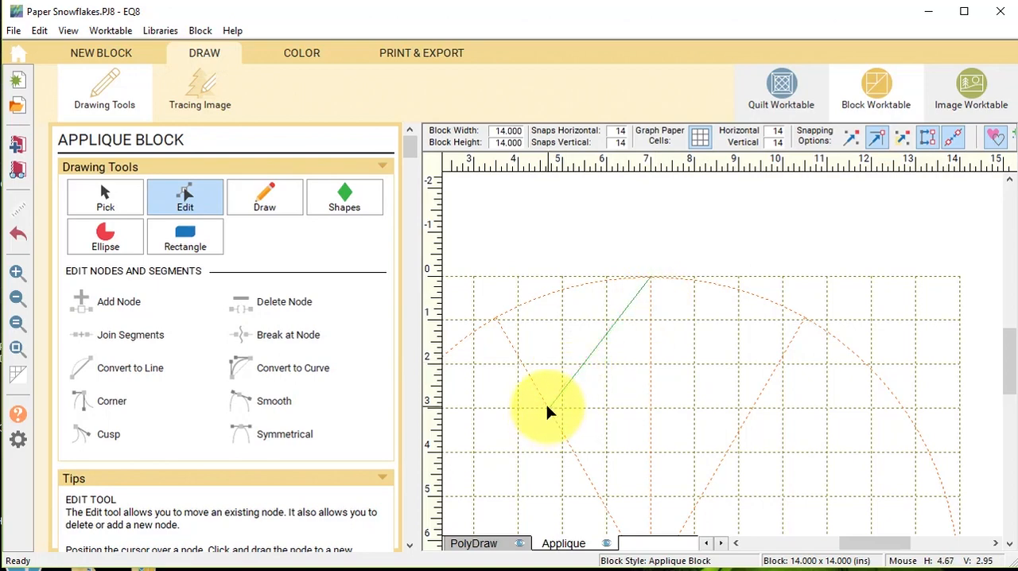
left_click_drag(546, 411, 546, 409)
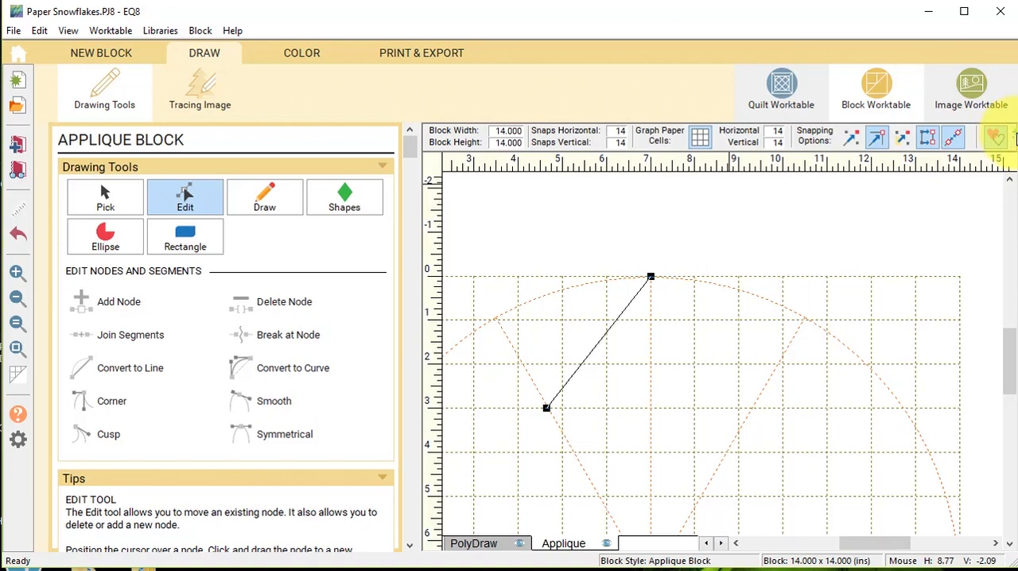
left_click(995, 137)
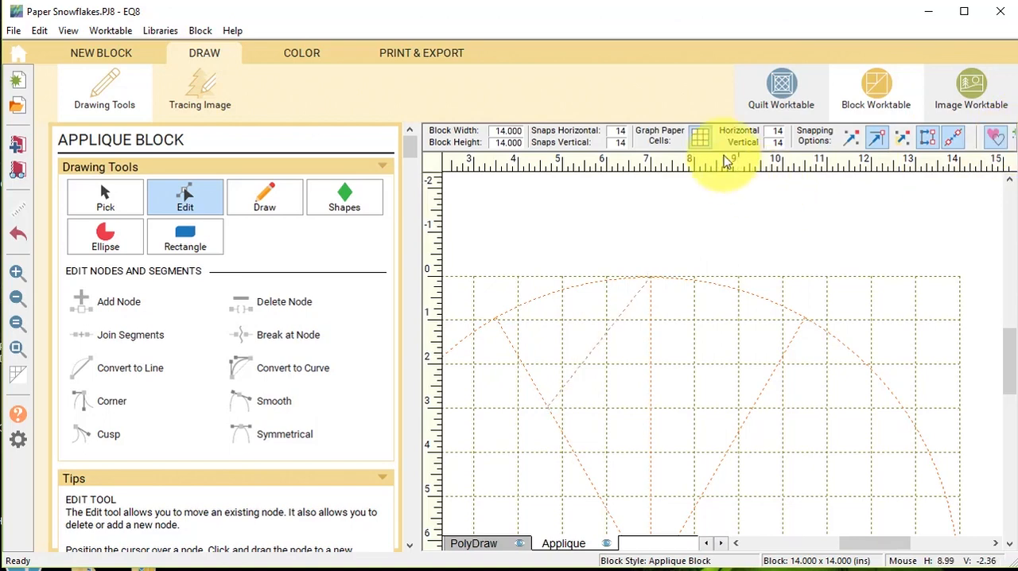
Draw a freehand wavy curve about 1.8 by 3.1 inches along the upper-left radial guide, ending near the circle's center.
scroll(644, 364, "down", 2)
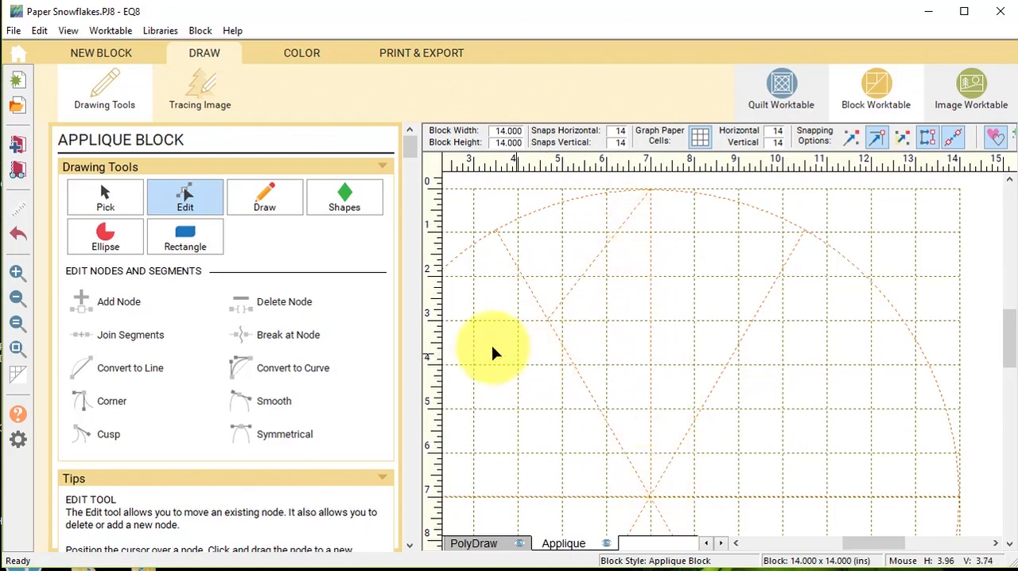
left_click(262, 201)
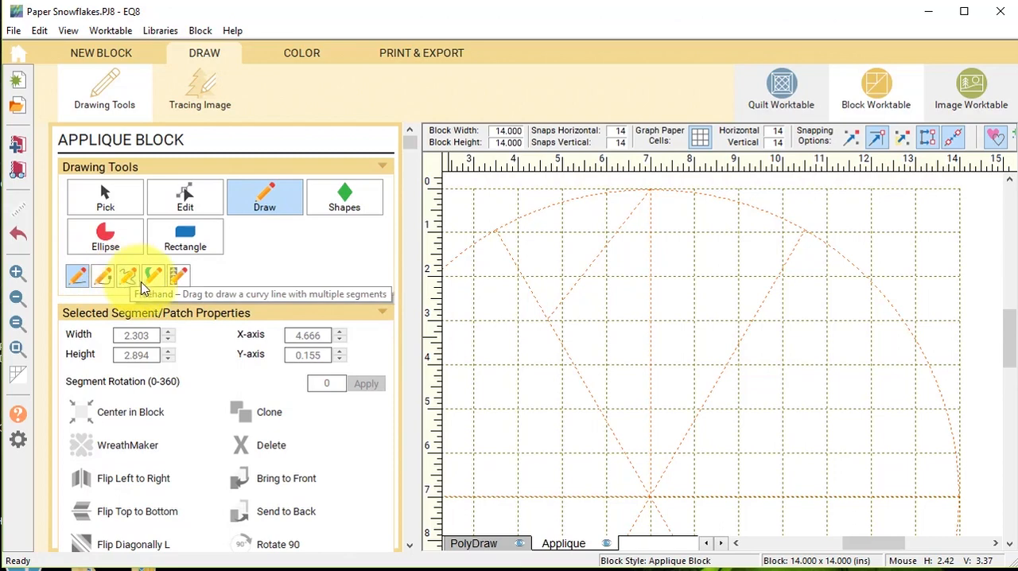
left_click(77, 276)
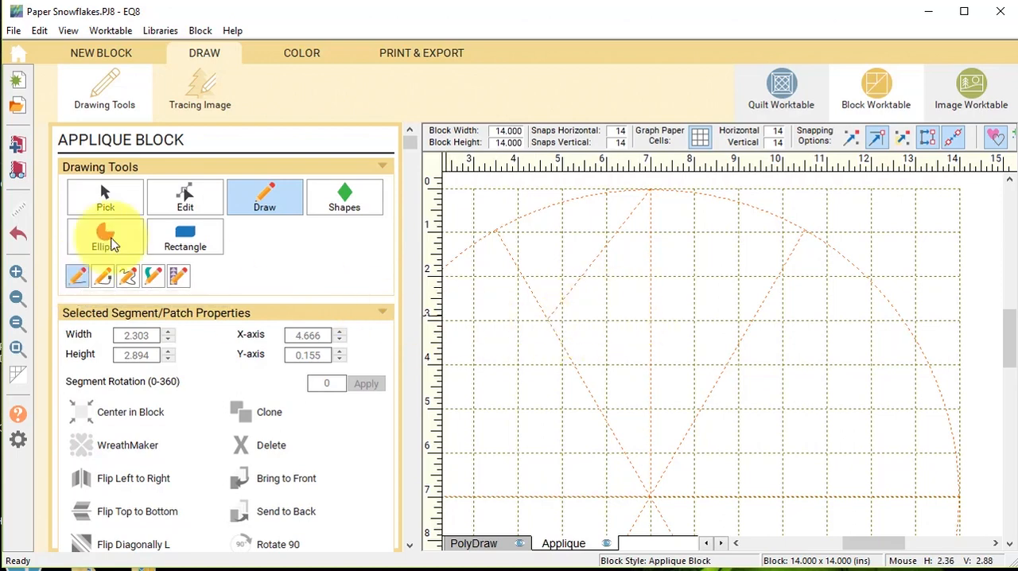
left_click(128, 278)
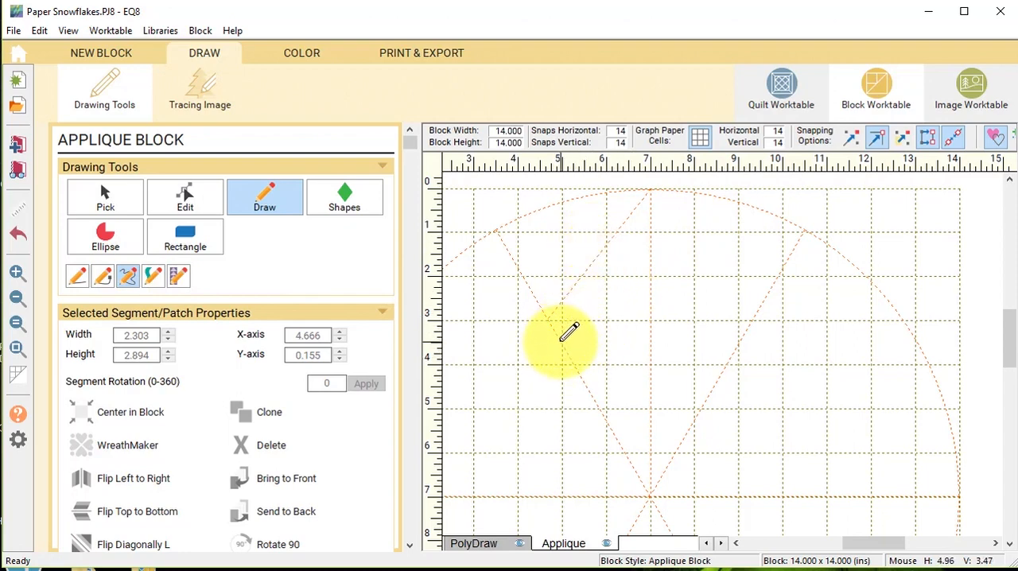
mouse_move(560, 340)
left_mouse_down()
mouse_move(596, 330)
mouse_move(621, 351)
mouse_move(608, 395)
mouse_move(637, 426)
mouse_move(638, 463)
left_mouse_up()
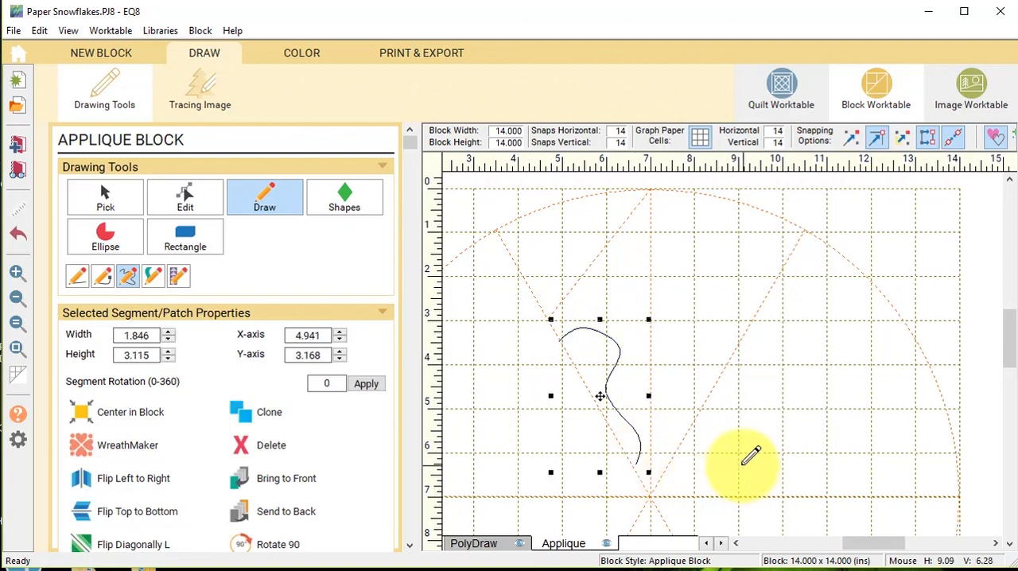
Adjust the wavy curve's nodes so its ends meet the radial guide and its upper bulge is narrower.
left_click(190, 198)
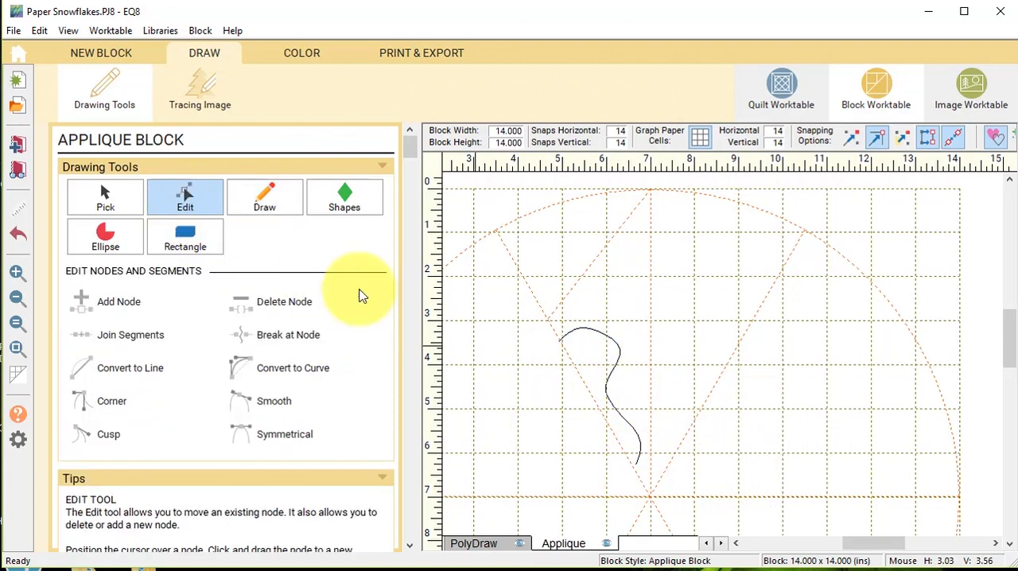
left_click(607, 396)
left_click_drag(636, 469, 632, 465)
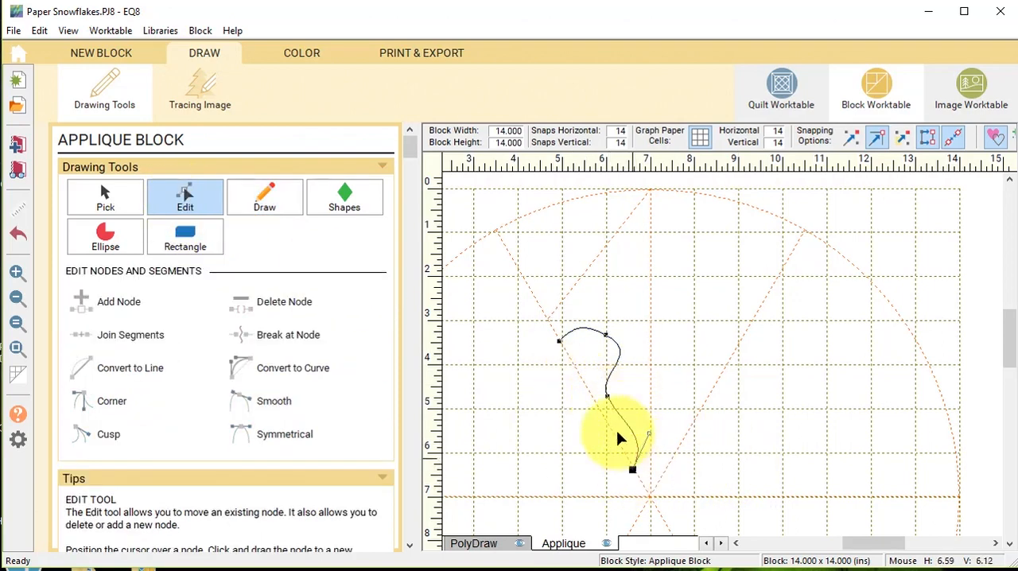
left_click(604, 402)
left_click(605, 334)
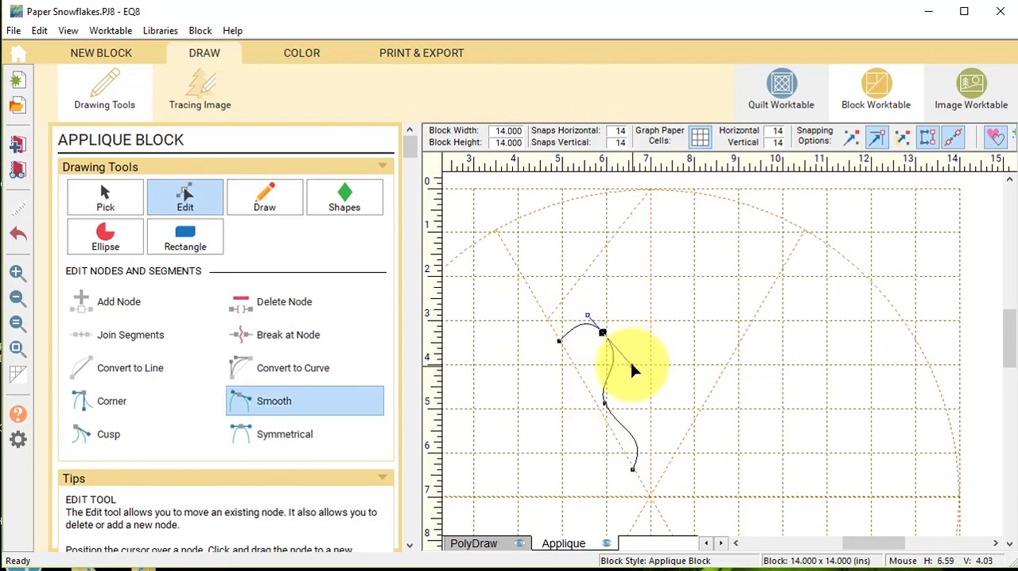
left_click_drag(603, 332, 560, 343)
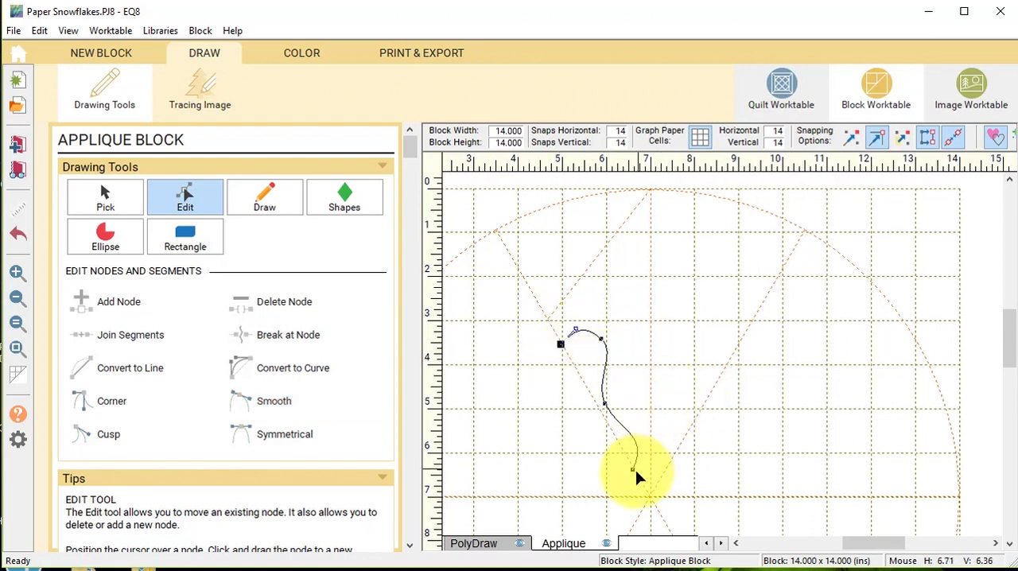
Draw a zigzag of straight segments about 2.5 by 1.8 inches along the diagonal guide above the curve.
left_click(265, 203)
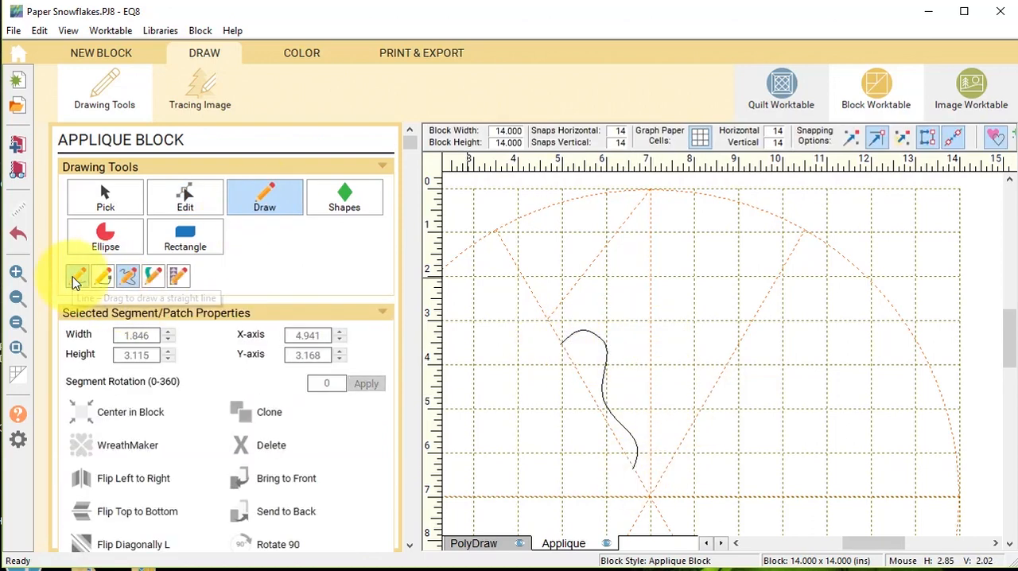
mouse_move(555, 308)
left_mouse_down()
mouse_move(626, 308)
mouse_move(593, 288)
mouse_move(664, 276)
mouse_move(606, 267)
left_mouse_up()
mouse_move(606, 268)
left_mouse_down()
mouse_move(657, 228)
mouse_move(617, 229)
left_mouse_up()
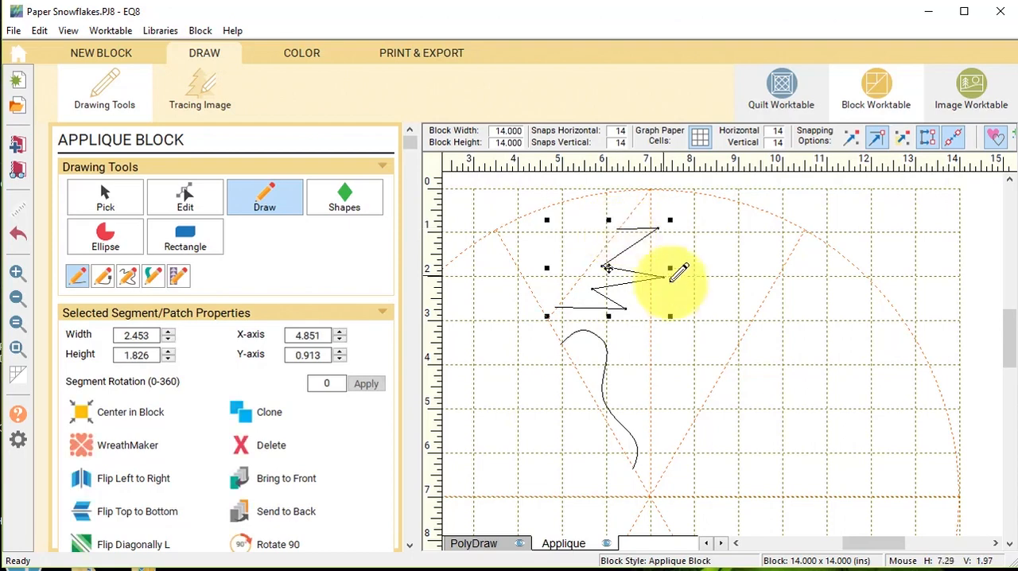
Move the zigzag's nodes so its points stay within the vertical center guide and its upper end sits on the diagonal guide.
left_click(186, 197)
left_click_drag(648, 233, 639, 232)
left_click_drag(661, 277, 629, 277)
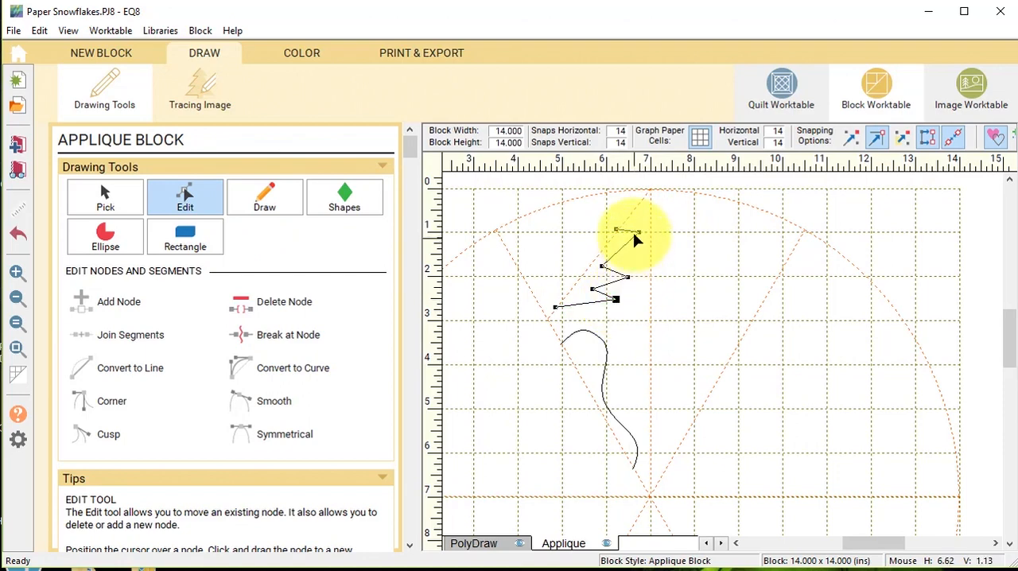
left_click_drag(634, 238, 635, 239)
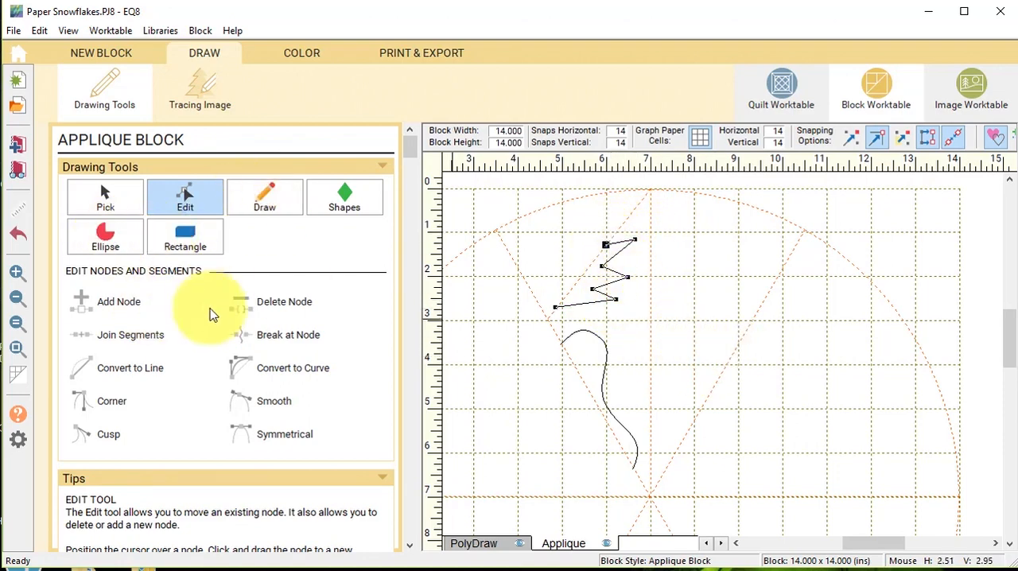
Draw two left-bulging curves along the vertical center guide, about 0.6 by 1.4 inches and, below it, about 0.8 by 1.4 inches.
left_click(280, 206)
left_click(102, 276)
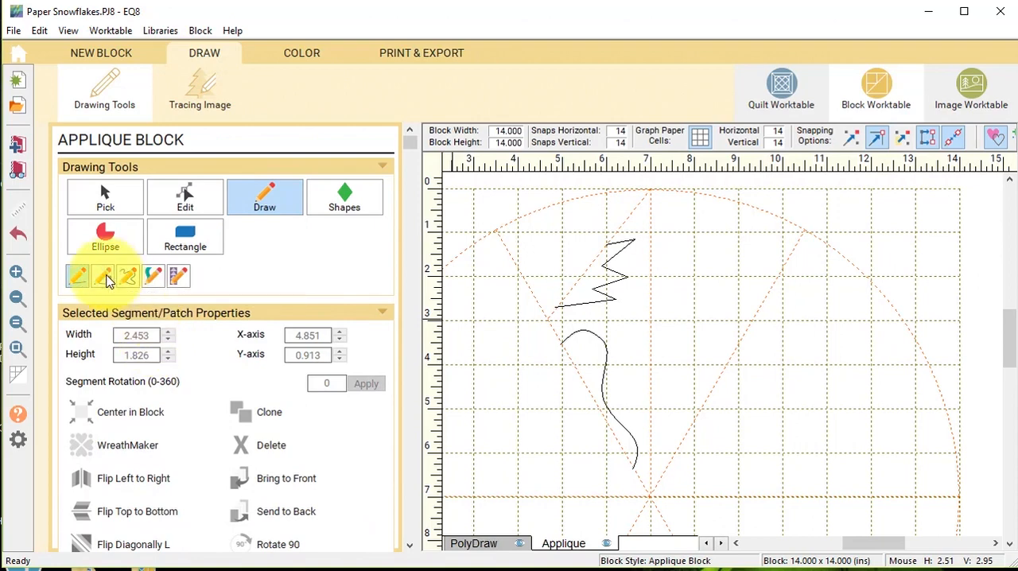
mouse_move(649, 283)
left_mouse_down()
mouse_move(627, 308)
mouse_move(648, 342)
left_mouse_up()
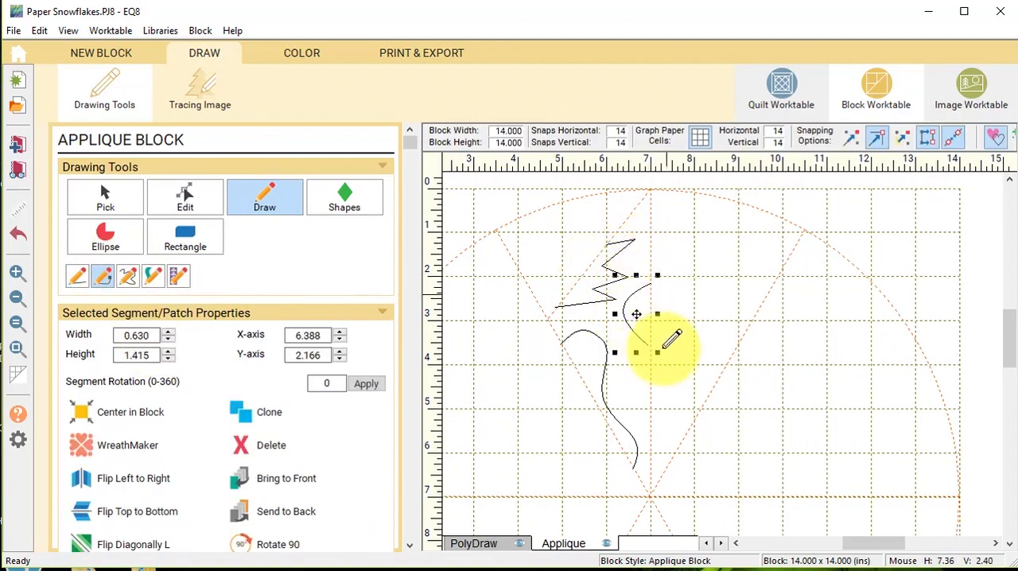
left_click_drag(650, 380, 649, 436)
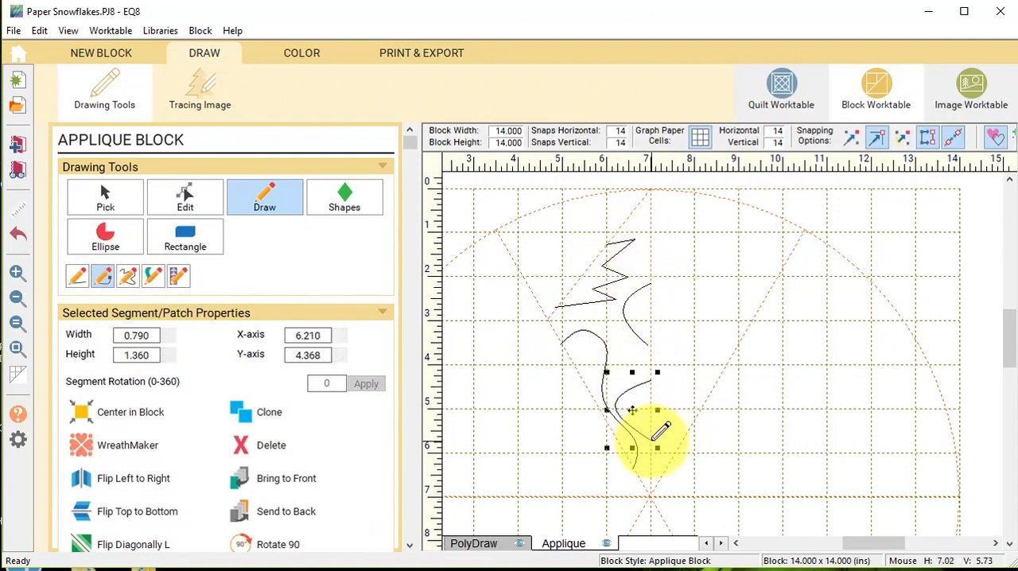
Draw a V-shaped notch of two straight segments, about 1 inch tall, on the vertical center guide near the top point.
left_click(78, 276)
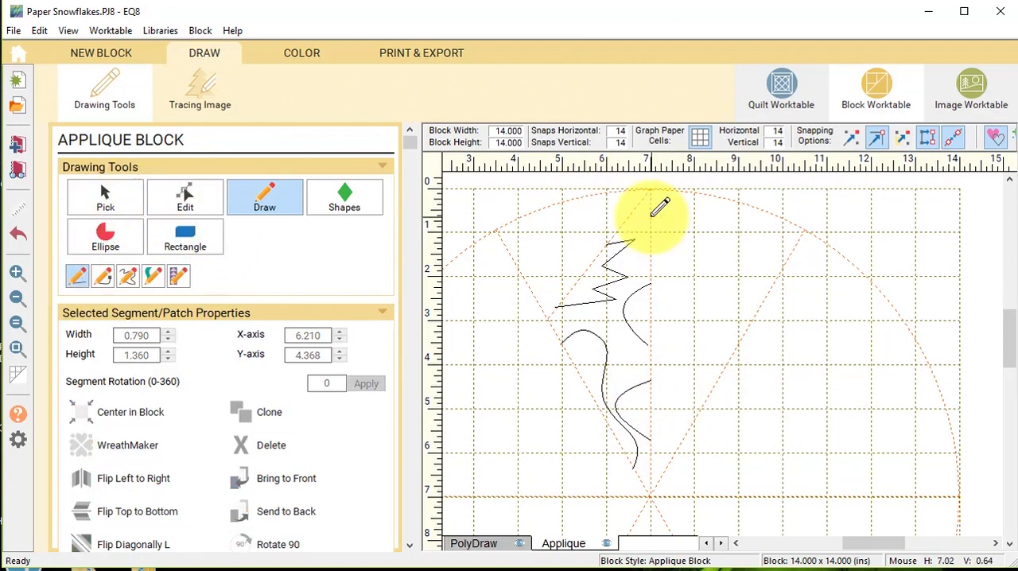
mouse_move(652, 239)
left_mouse_down()
mouse_move(640, 225)
mouse_move(642, 236)
left_mouse_up()
left_click(266, 199)
left_click(18, 273)
left_click_drag(585, 190, 747, 253)
left_click_drag(652, 396, 677, 328)
Reshape the upper curve on the vertical center guide into half a teardrop with both ends on the guide.
left_click(185, 198)
left_click(651, 397)
left_click_drag(685, 442, 677, 445)
scroll(677, 445, "down", 3)
left_click_drag(680, 274, 675, 277)
left_click(673, 436)
left_click_drag(602, 384, 589, 439)
left_click_drag(558, 327, 632, 355)
left_click_drag(673, 435, 677, 439)
Reshape the lower curve on the vertical center guide into half a heart with both ends on the guide.
scroll(677, 439, "down", 3)
left_click(591, 323)
left_click_drag(518, 323, 607, 210)
left_click(615, 373)
left_click_drag(643, 371, 659, 366)
double_click(642, 322)
left_click_drag(643, 321, 634, 329)
left_click_drag(676, 272, 677, 276)
left_click(678, 428)
scroll(678, 428, "down", 1)
left_click(634, 375)
scroll(528, 395, "up", 3)
left_click_drag(868, 544, 853, 547)
left_click(675, 328)
Draw straight segments along the diagonal guide from the top point to the zigzag's upper end and from its lower end to the radial guide.
scroll(821, 359, "up", 3)
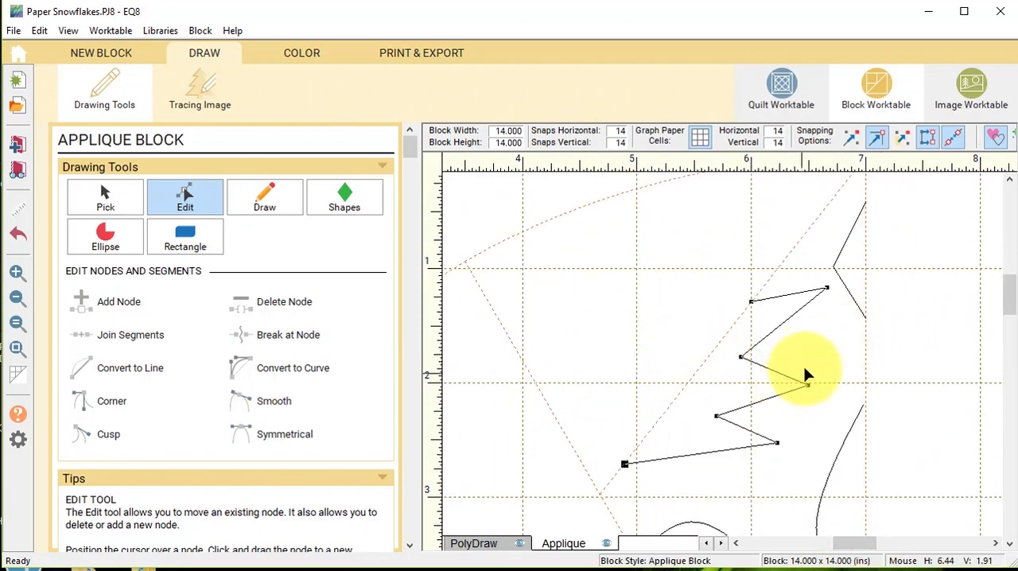
scroll(803, 366, "up", 3)
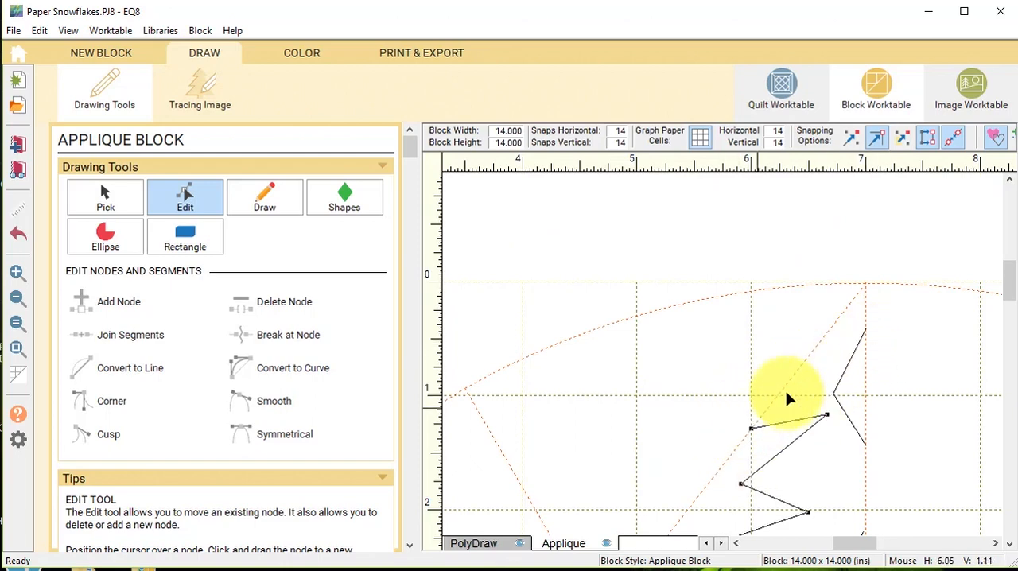
scroll(839, 389, "down", 3)
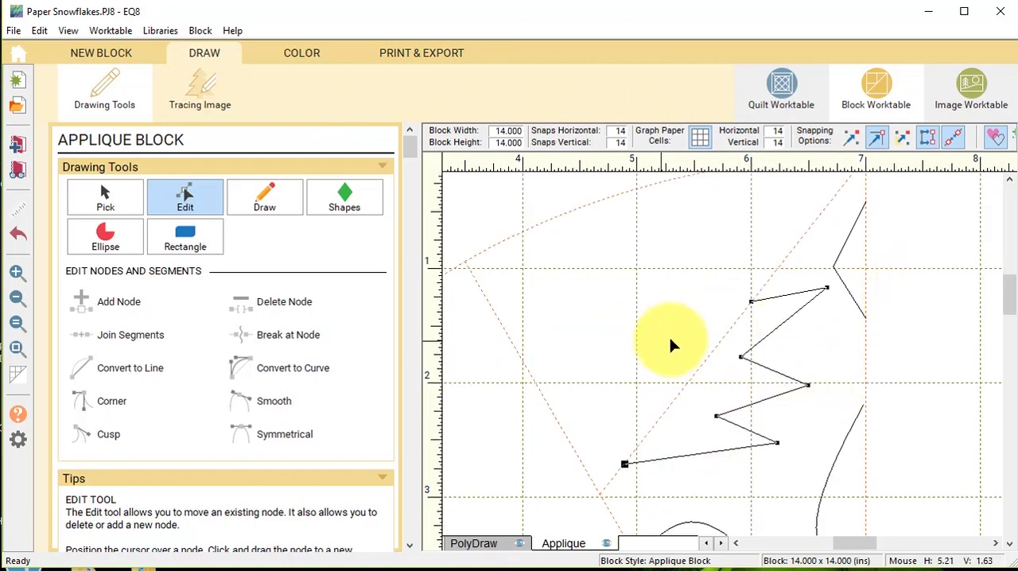
scroll(804, 306, "up", 3)
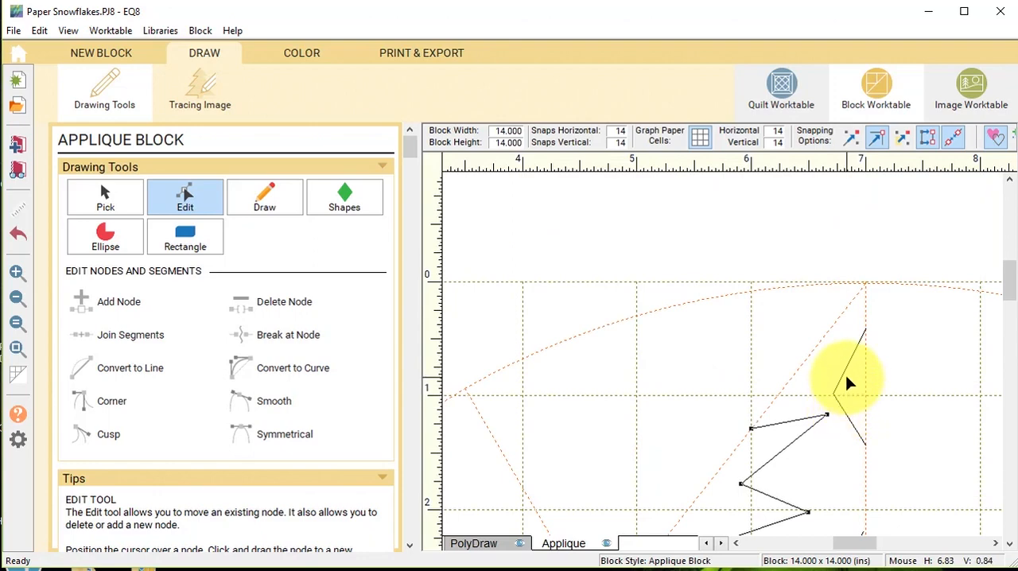
left_click_drag(1008, 279, 1009, 298)
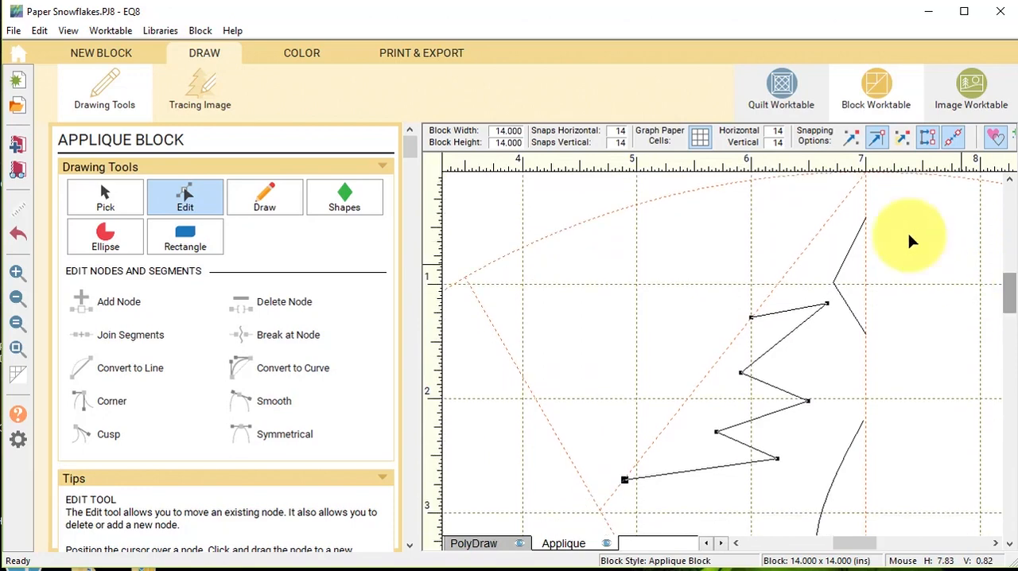
left_click(265, 199)
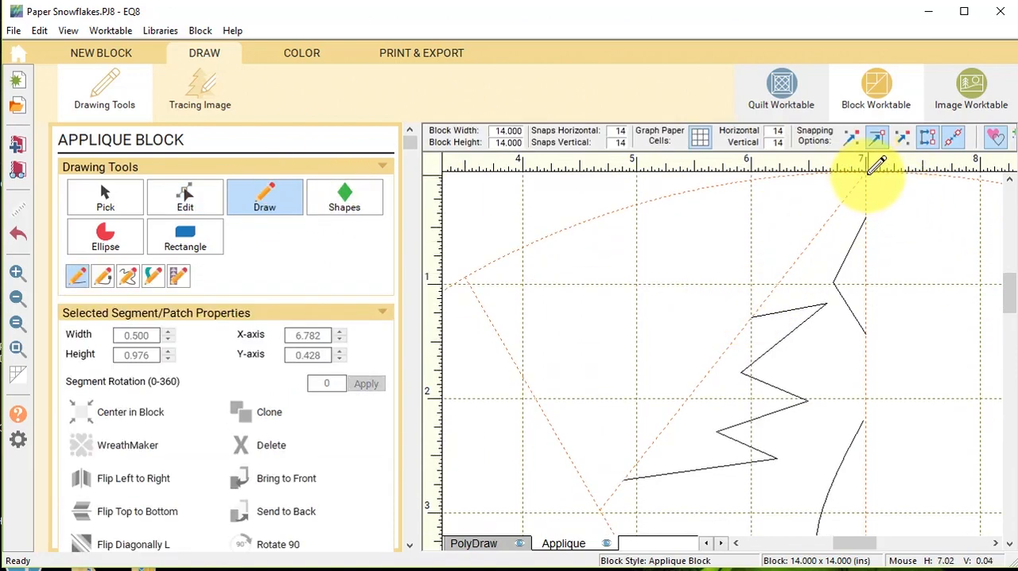
mouse_move(865, 173)
left_mouse_down()
mouse_move(810, 227)
mouse_move(752, 315)
left_mouse_up()
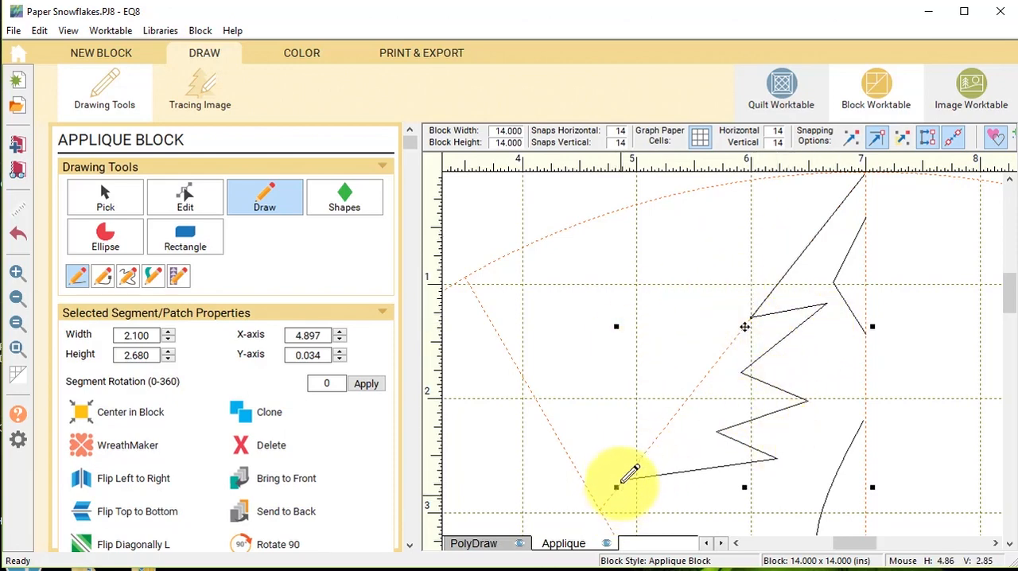
left_click_drag(625, 481, 600, 509)
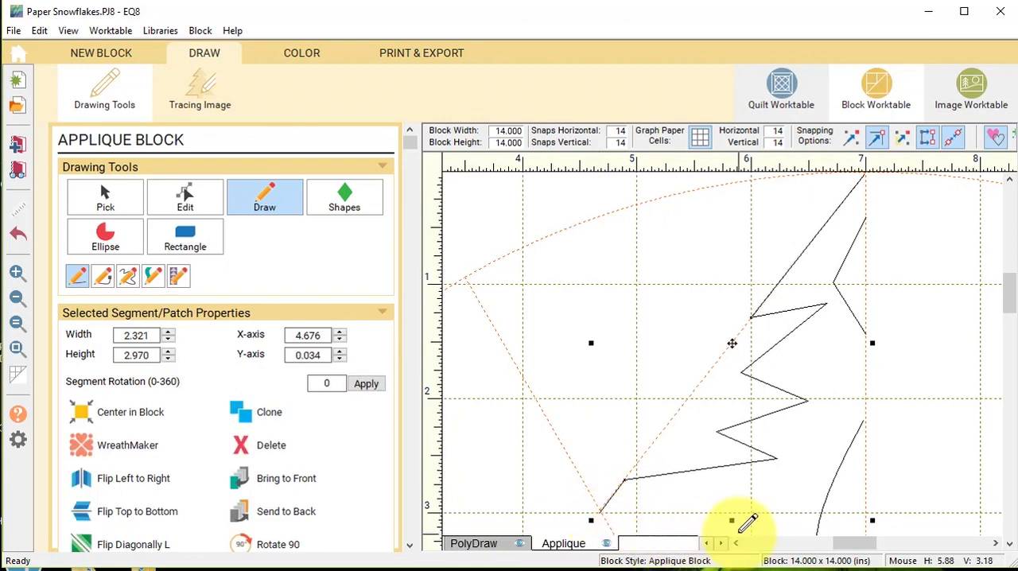
Select all the drawn segments in the half wedge, clone them and flip the clone left to right.
left_click(18, 350)
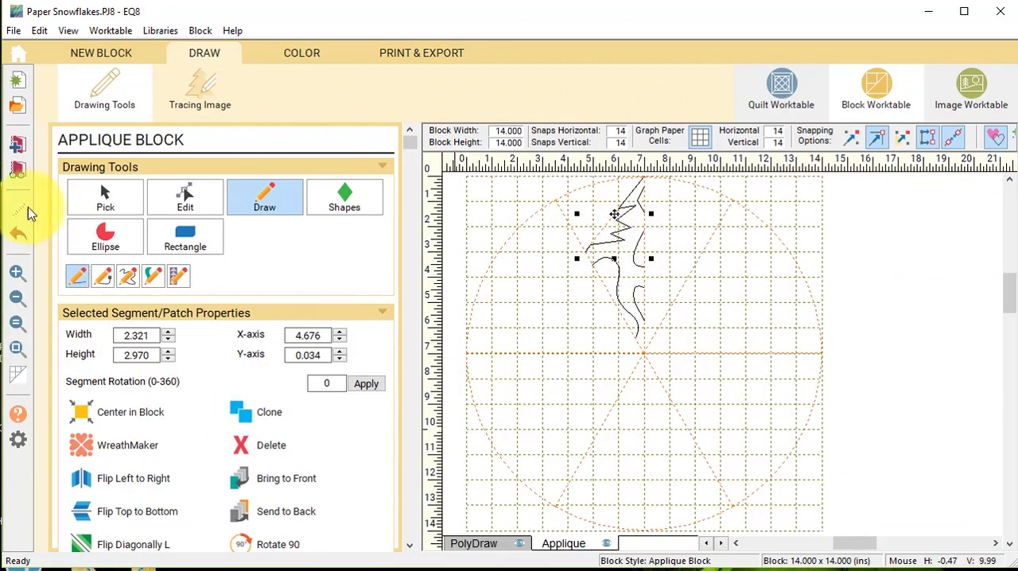
left_click(105, 198)
mouse_move(702, 369)
left_mouse_down()
mouse_move(614, 245)
mouse_move(508, 152)
left_mouse_up()
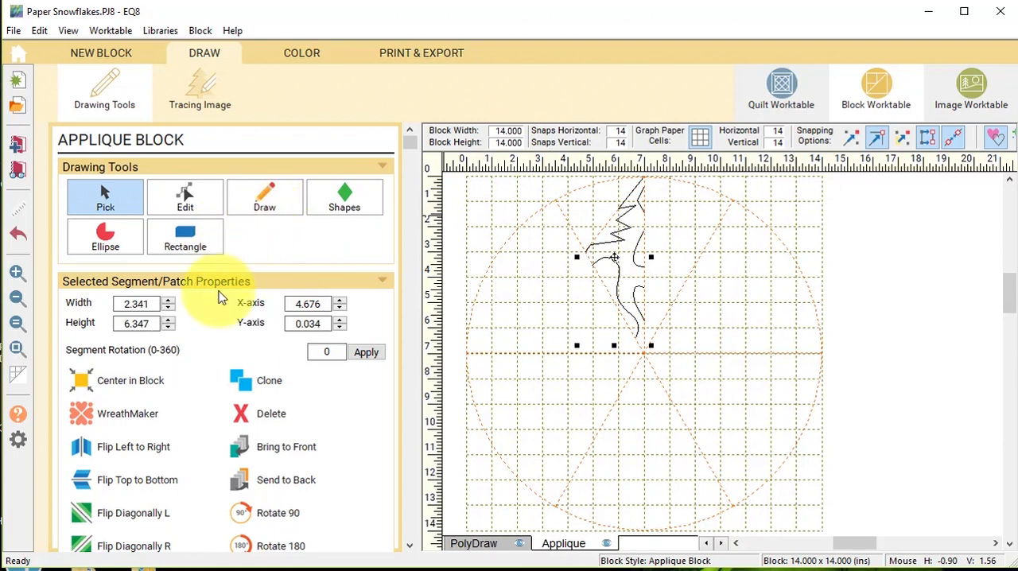
left_click(269, 381)
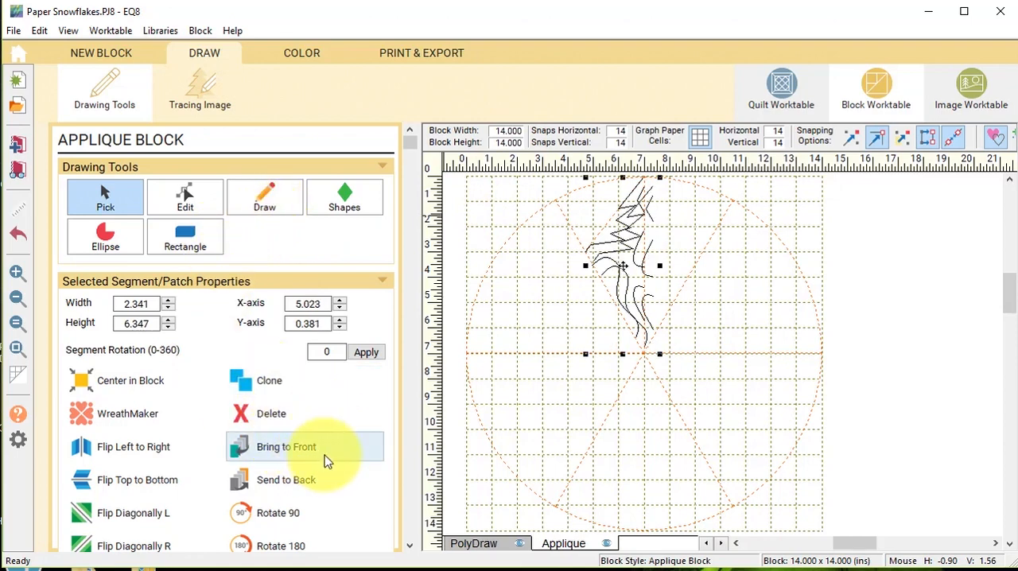
left_click(141, 447)
Position the mirrored clone on the other side of the vertical center guide so its ends meet the original halves.
left_click_drag(619, 267, 673, 256)
left_click(19, 273)
left_click_drag(764, 301, 544, 163)
left_click_drag(775, 427, 773, 428)
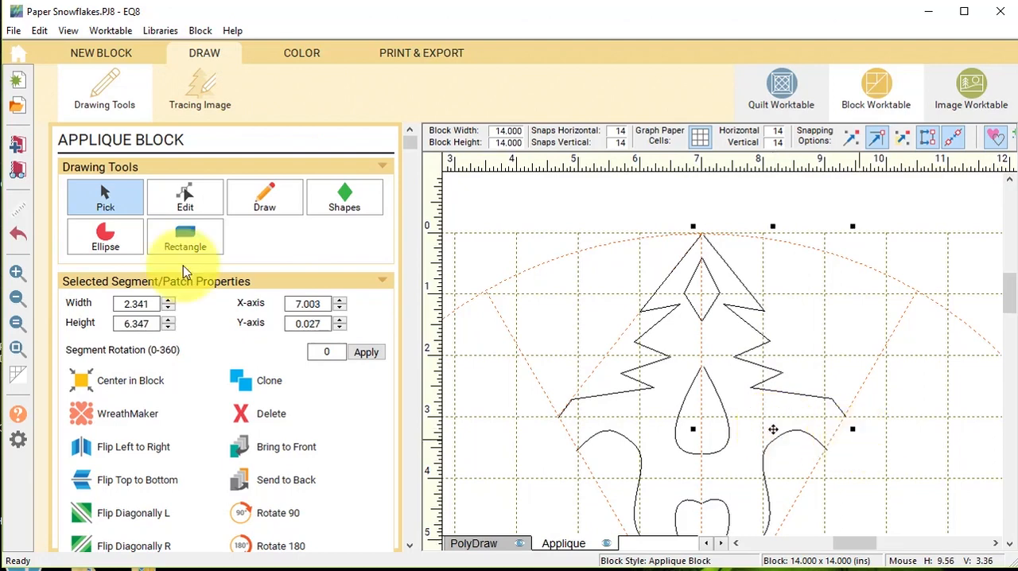
Snap the two halves' end nodes together at the top point and on the diamond and teardrop to close those shapes.
left_click(186, 200)
left_click(703, 235)
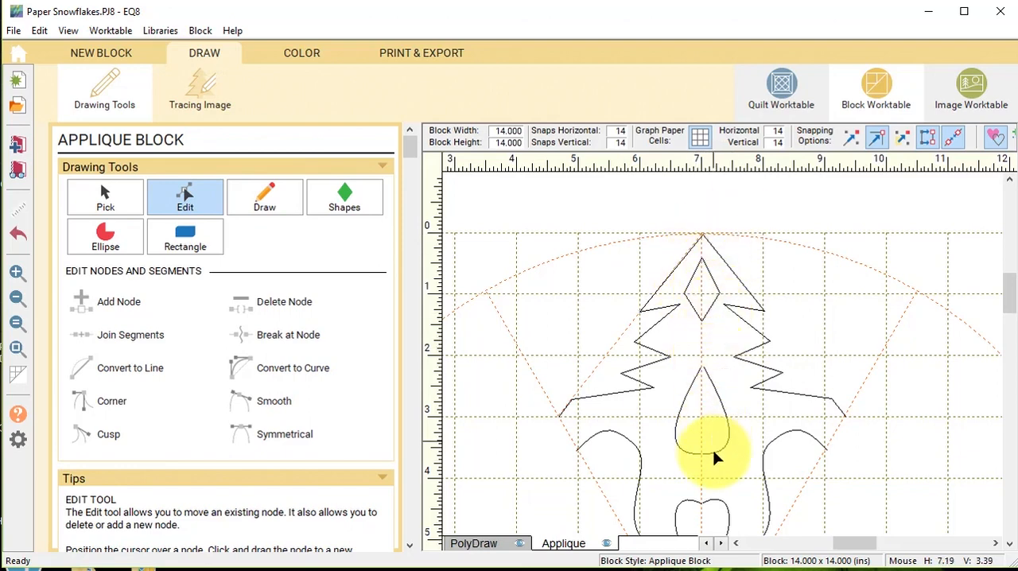
left_click_drag(701, 253, 699, 258)
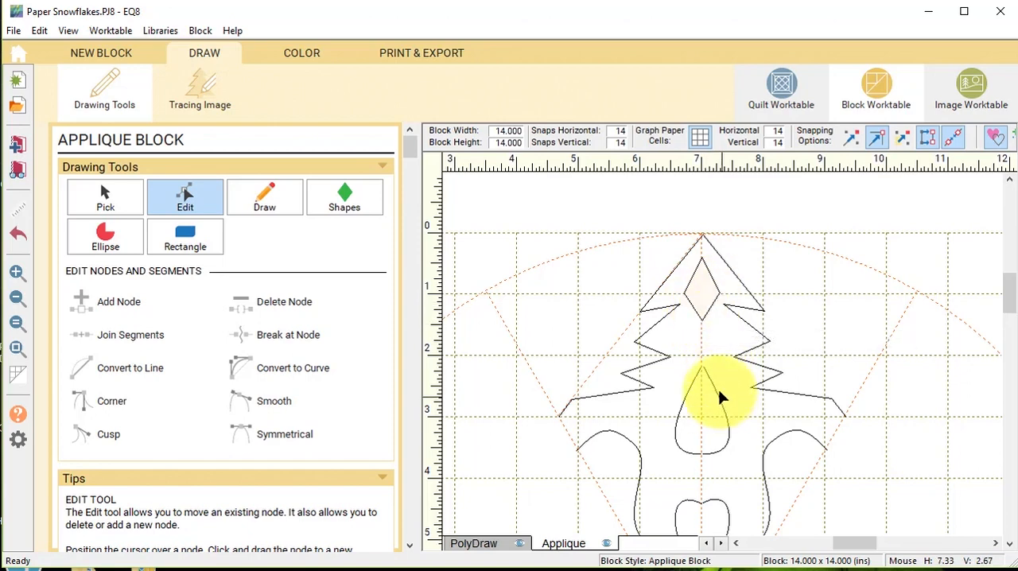
left_click(702, 366)
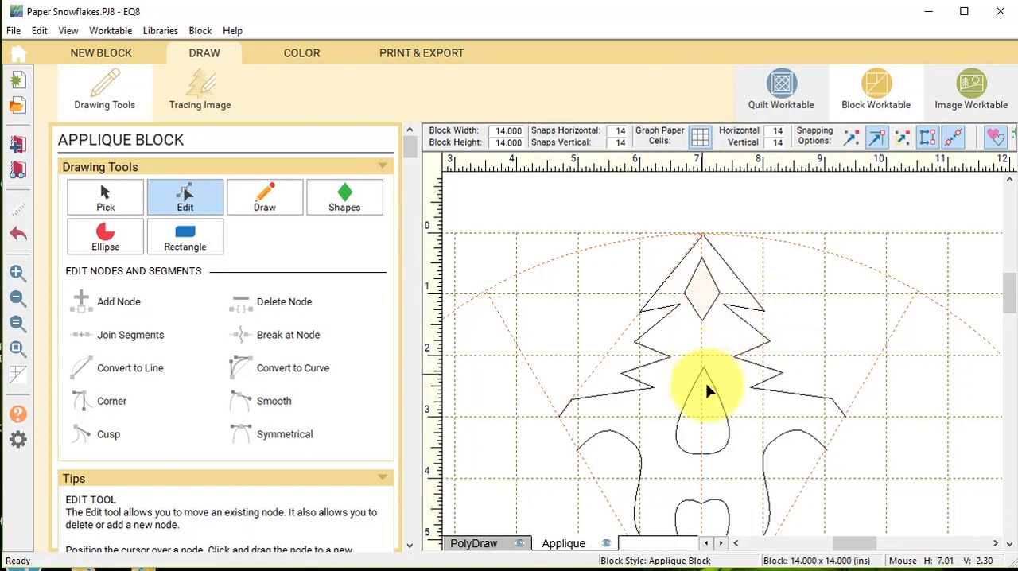
left_click(703, 367)
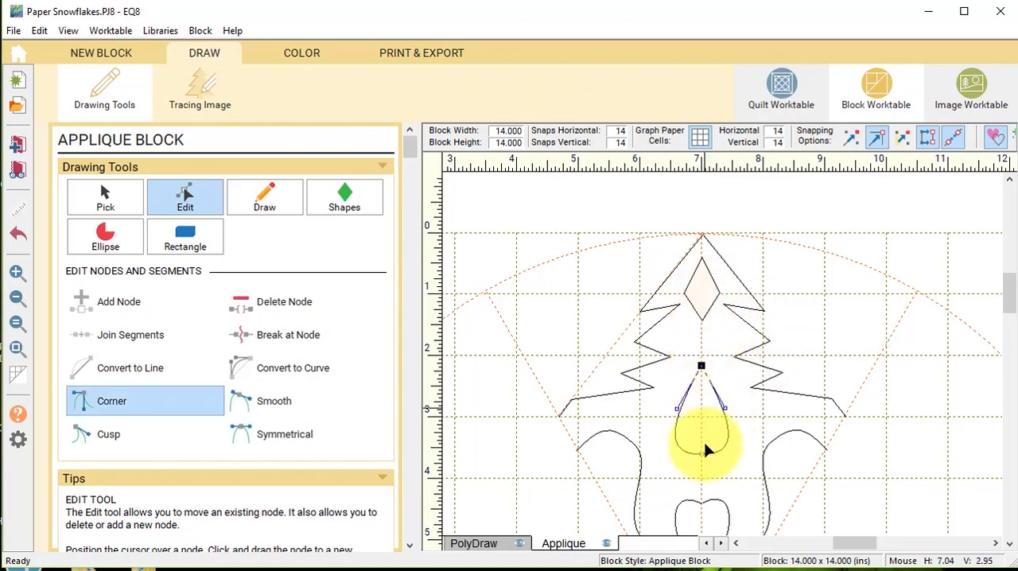
left_click(701, 453)
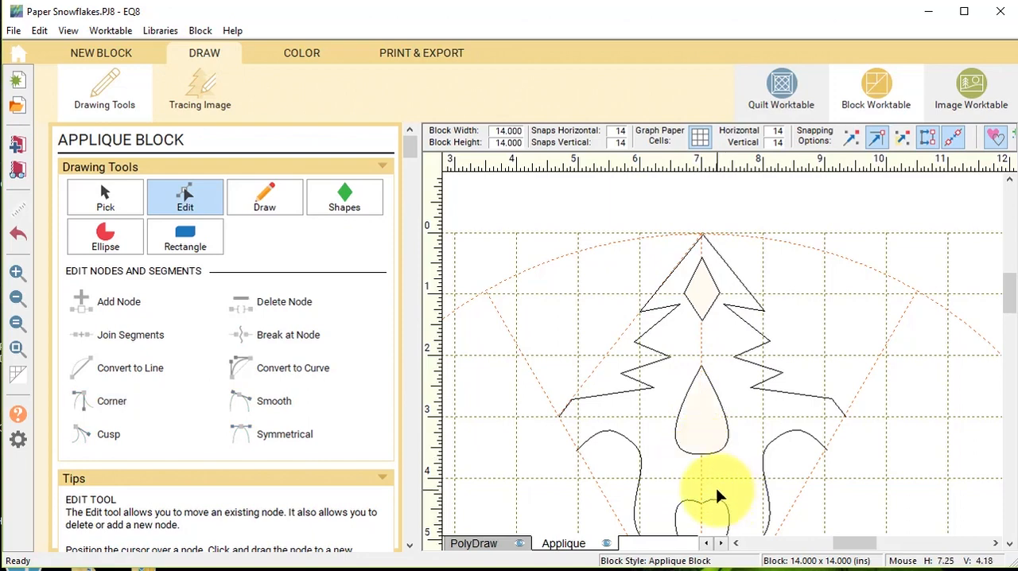
Snap the heart halves' end nodes together at its upper notch and lower tip to close the heart.
scroll(716, 488, "down", 3)
left_click(701, 406)
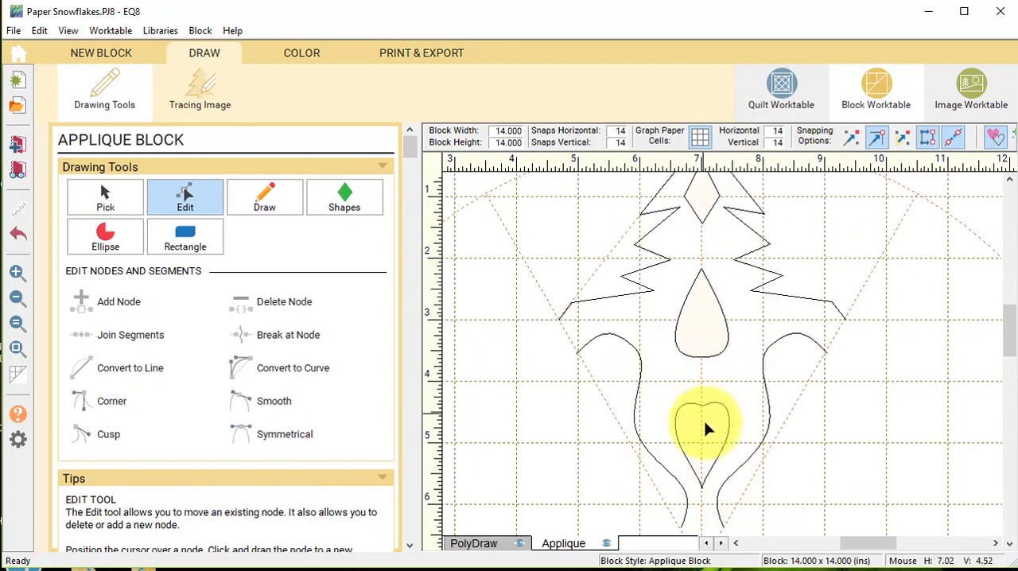
left_click(701, 486)
scroll(743, 463, "down", 1)
scroll(739, 454, "up", 1)
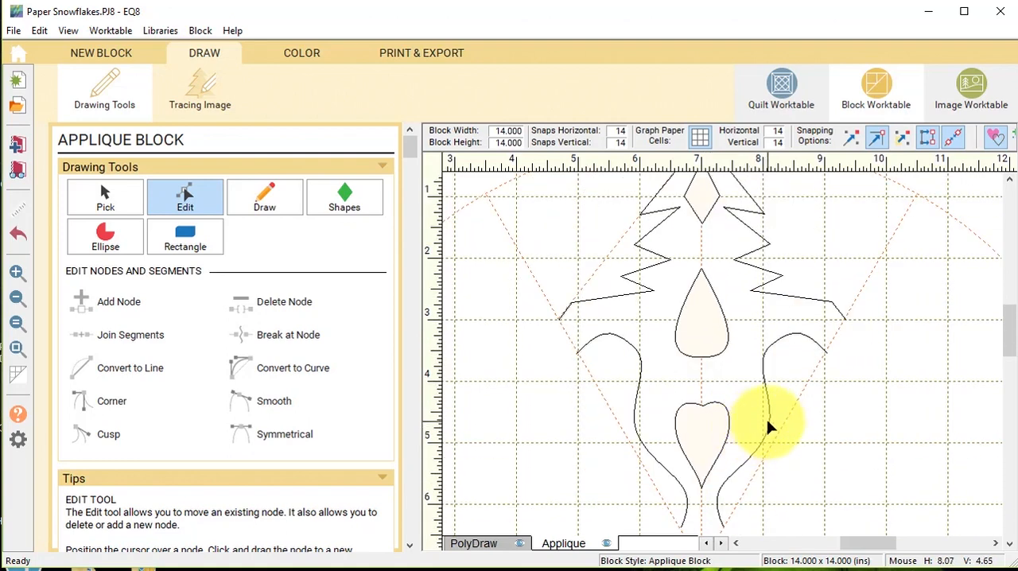
Select all the shapes in the completed wedge, clone them and rotate the clone by 60 degrees.
scroll(767, 420, "up", 1)
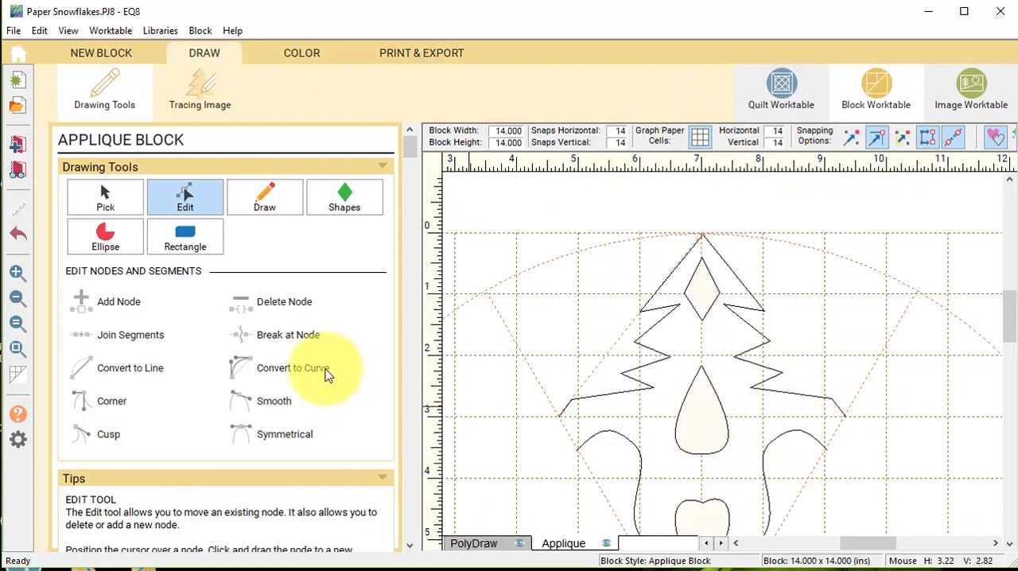
left_click(19, 350)
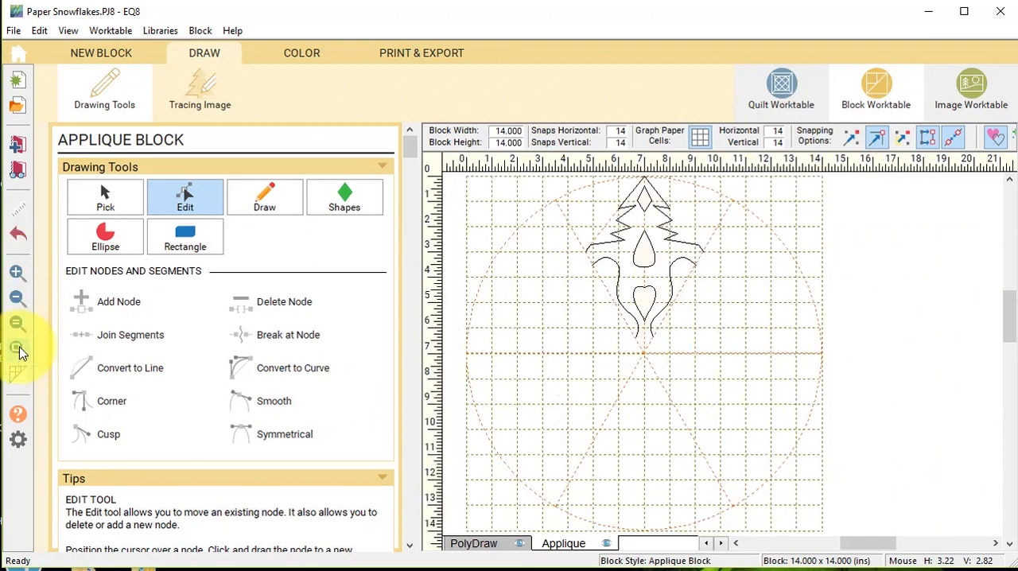
left_click(106, 195)
left_click_drag(760, 378, 580, 156)
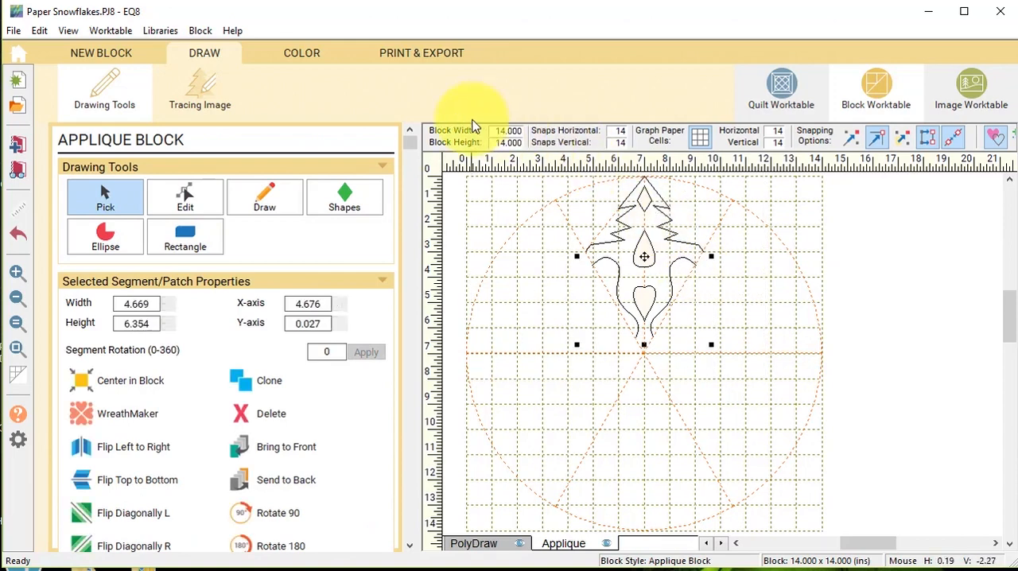
left_click(278, 385)
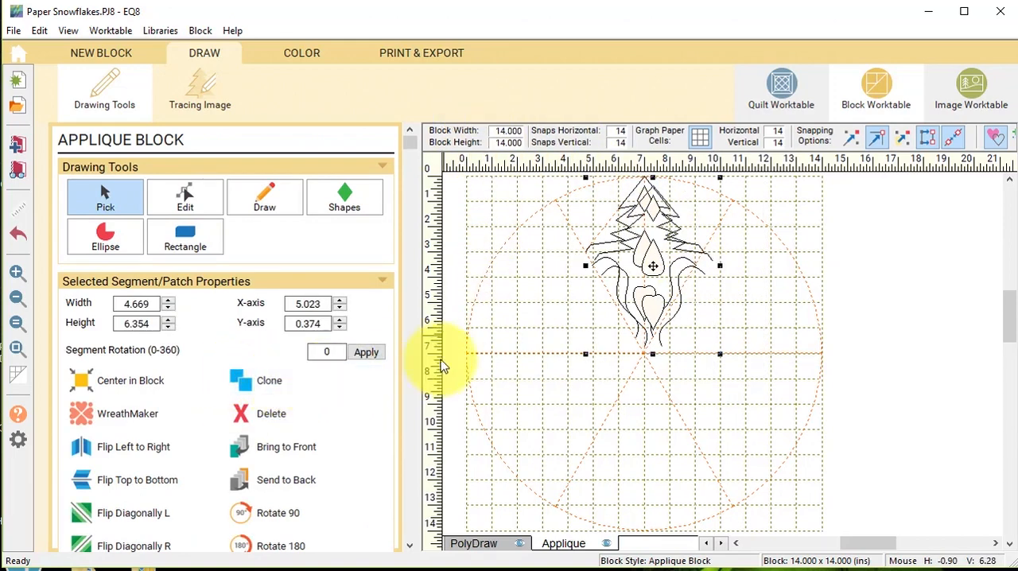
double_click(321, 352)
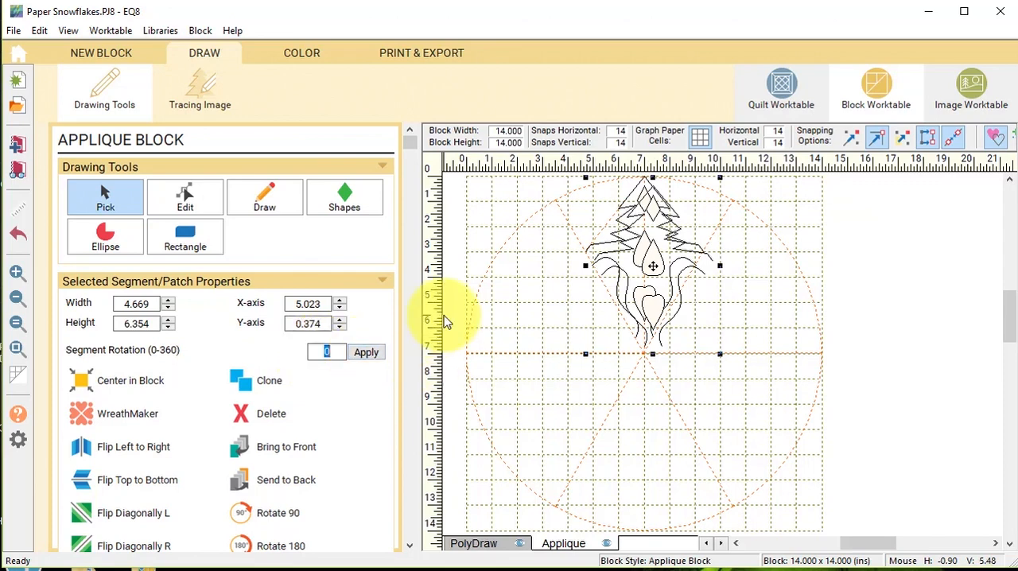
left_click(366, 353)
Position the rotated clone in the adjacent upper-right wedge so its edges meet the original along the radial guide.
mouse_move(647, 262)
left_mouse_down()
mouse_move(745, 309)
mouse_move(747, 299)
mouse_move(726, 304)
left_mouse_up()
left_click(19, 273)
left_click_drag(609, 200, 806, 345)
left_click(740, 432)
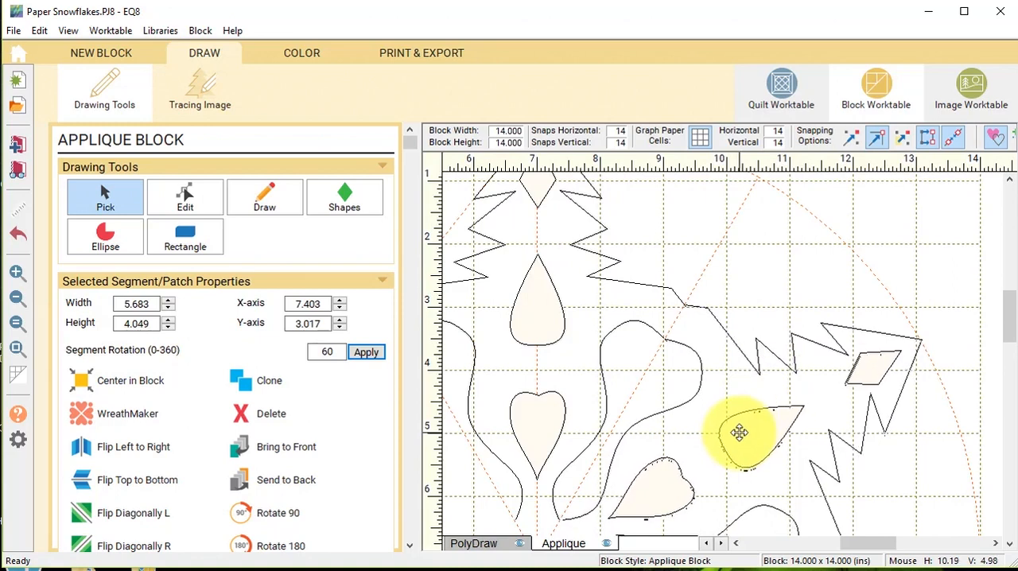
Snap the adjoining end nodes of the two wedges' outer edges and wavy curves together along their shared radial guide.
left_click(184, 197)
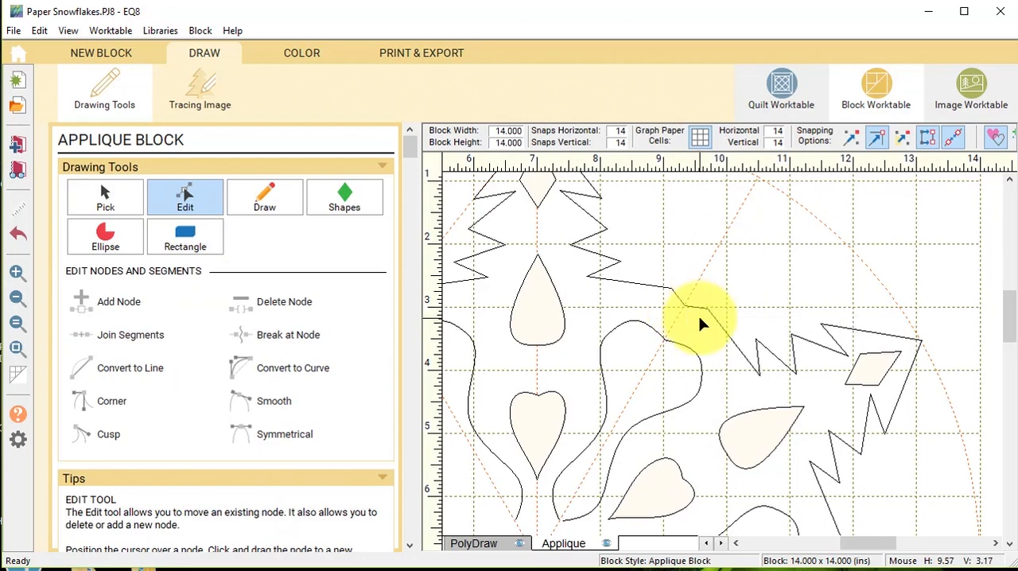
left_click(682, 304)
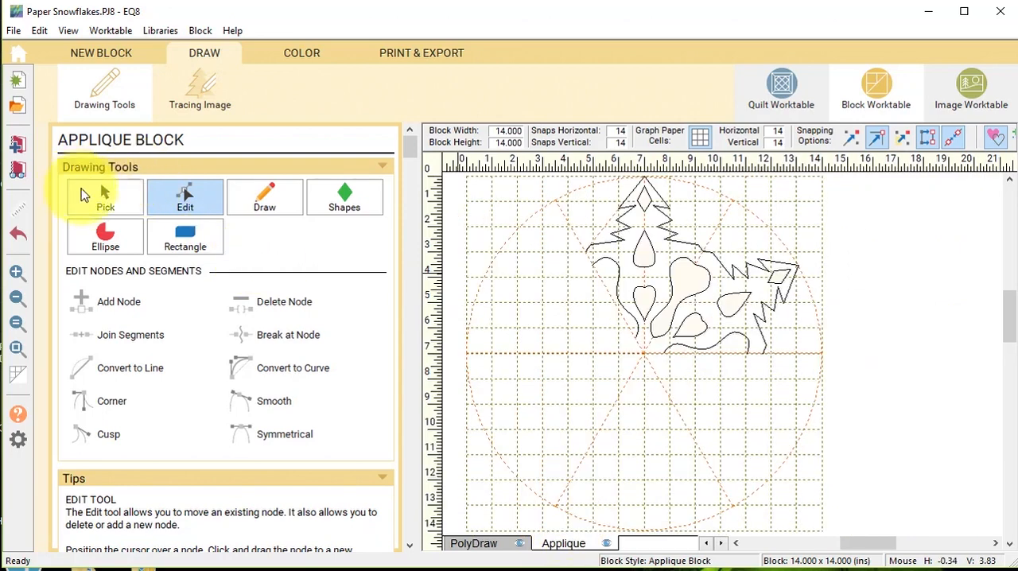
Select all the shapes in the two joined wedges, clone them and rotate the clone by 120 degrees.
left_click(89, 197)
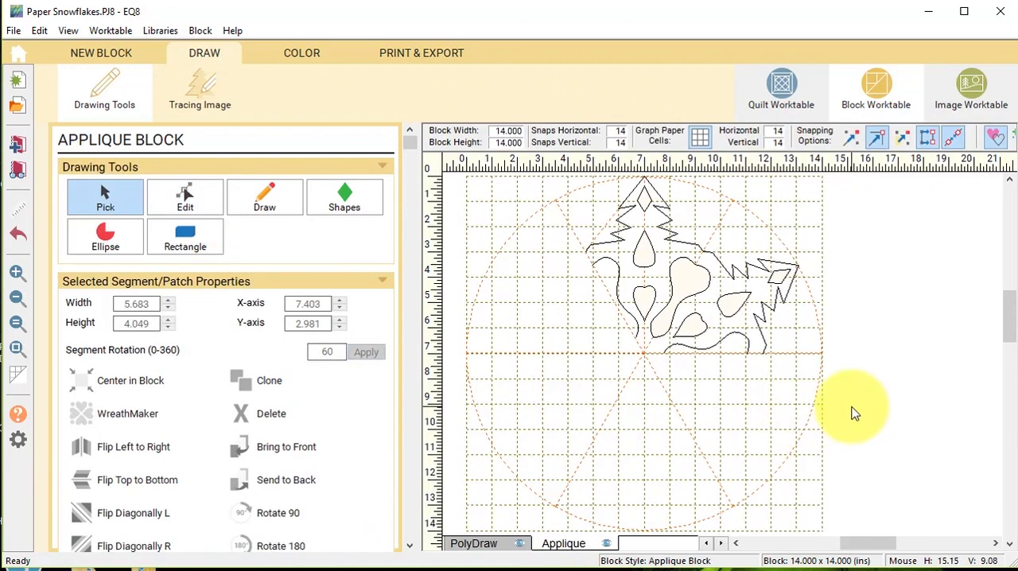
left_click(707, 238)
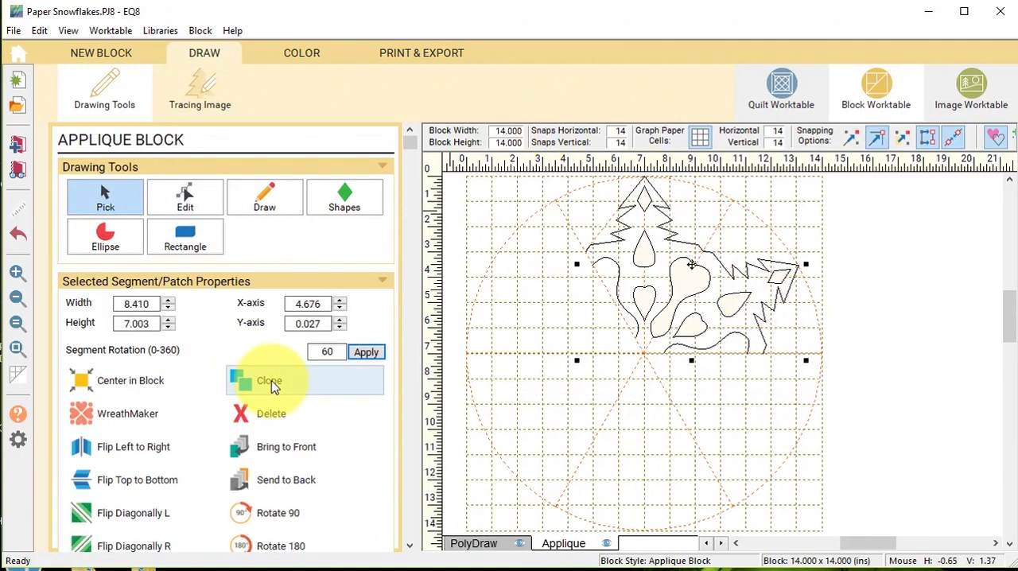
left_click(270, 382)
double_click(326, 352)
type("120")
left_click(366, 351)
Position the rotated two-wedge clone in the lower-right third of the circle so its edges meet the original along the horizontal guide.
mouse_move(692, 278)
left_mouse_down()
mouse_move(692, 432)
mouse_move(682, 437)
mouse_move(691, 443)
left_mouse_up()
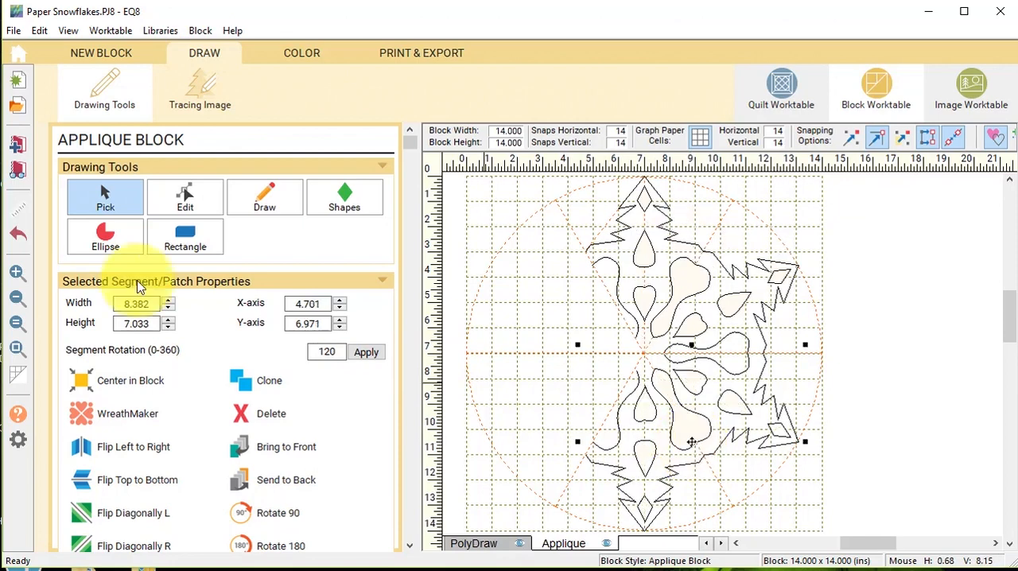
left_click(17, 275)
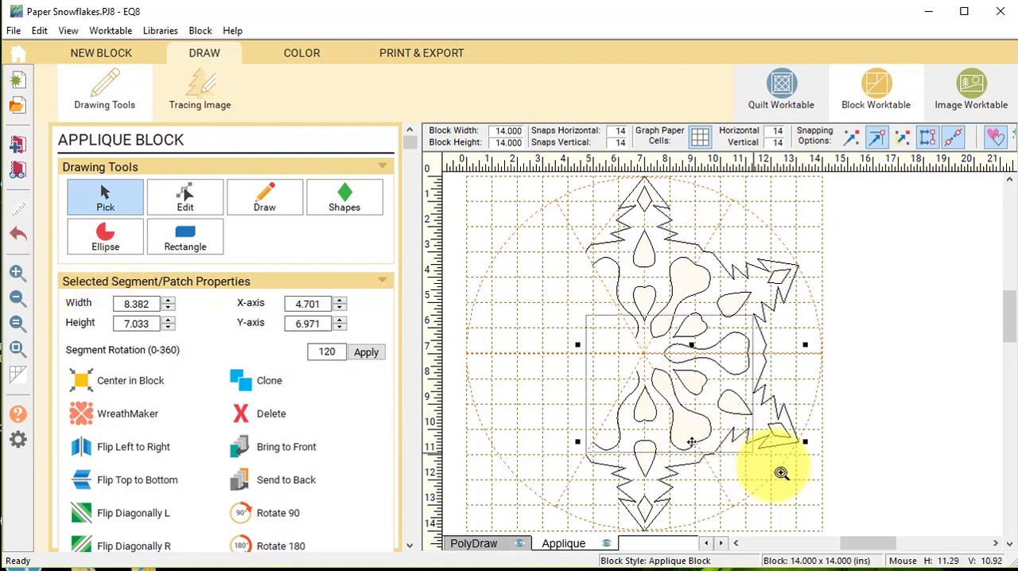
left_click(768, 463)
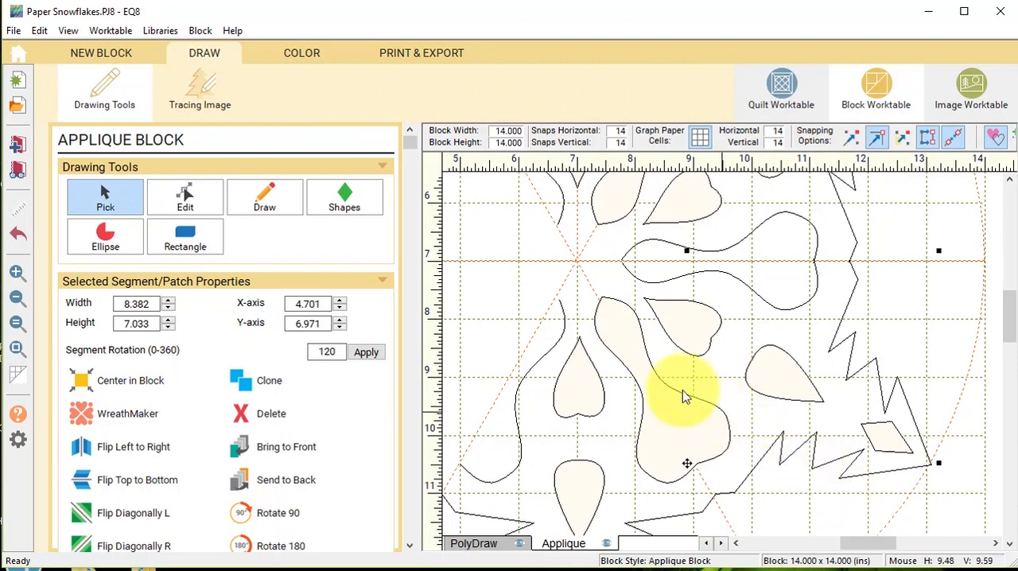
left_click(17, 348)
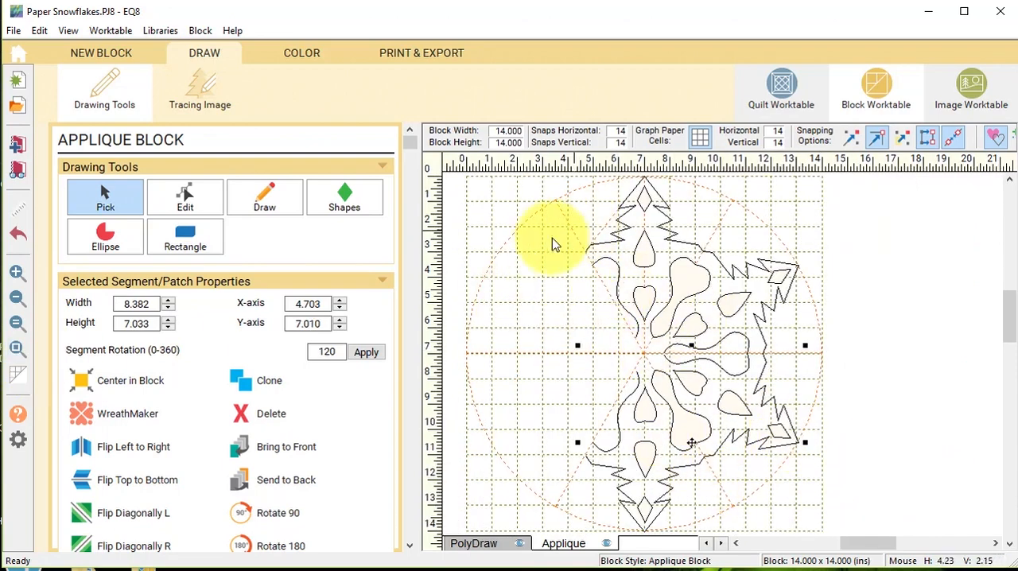
Clone the lower two-wedge group, rotate the clone by 120 degrees and fit it into the left third of the circle.
left_click(288, 383)
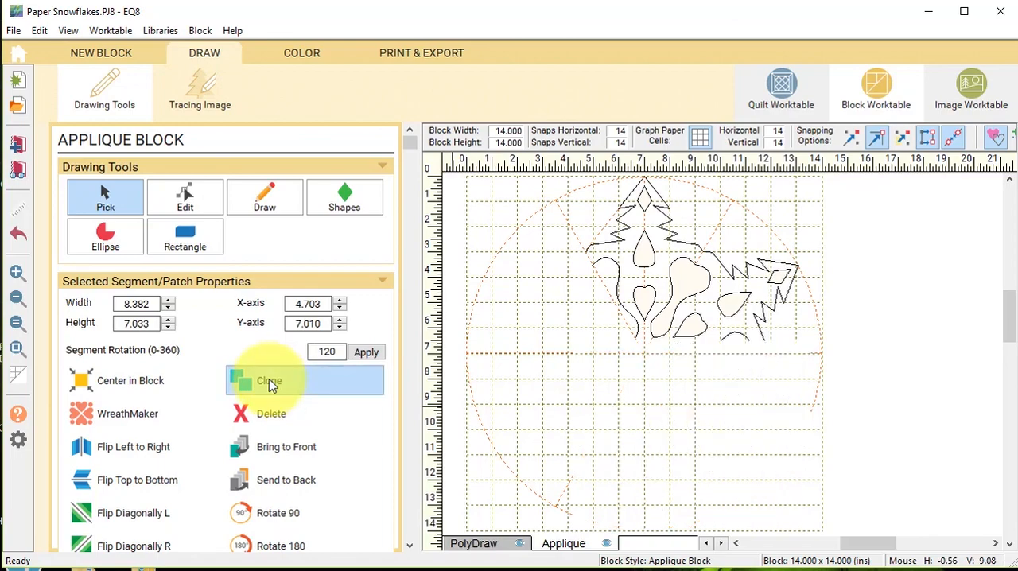
left_click(366, 352)
mouse_move(713, 457)
left_mouse_down()
mouse_move(557, 368)
mouse_move(563, 357)
left_mouse_up()
left_click(25, 275)
left_click_drag(475, 237, 621, 395)
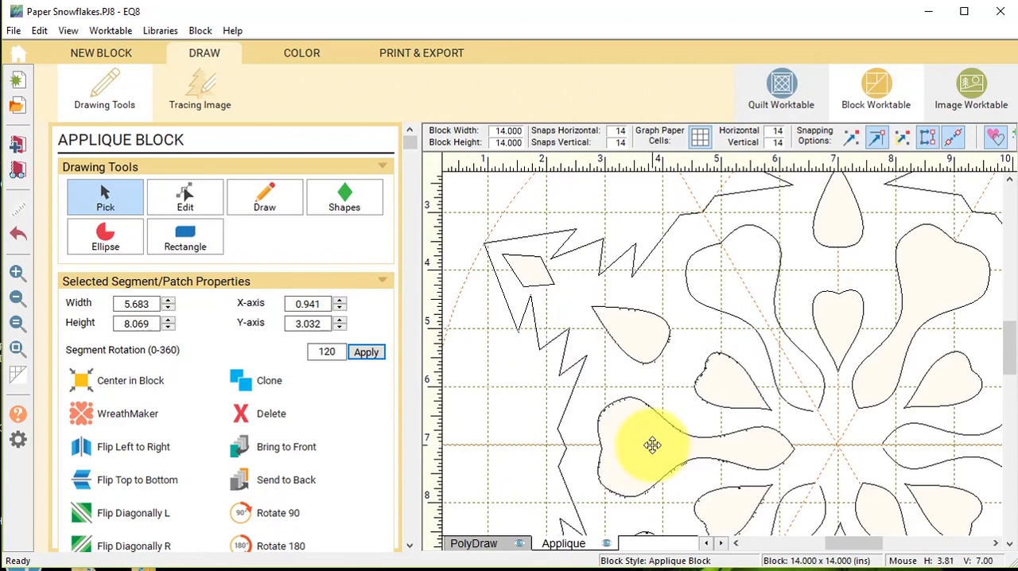
left_click(652, 446)
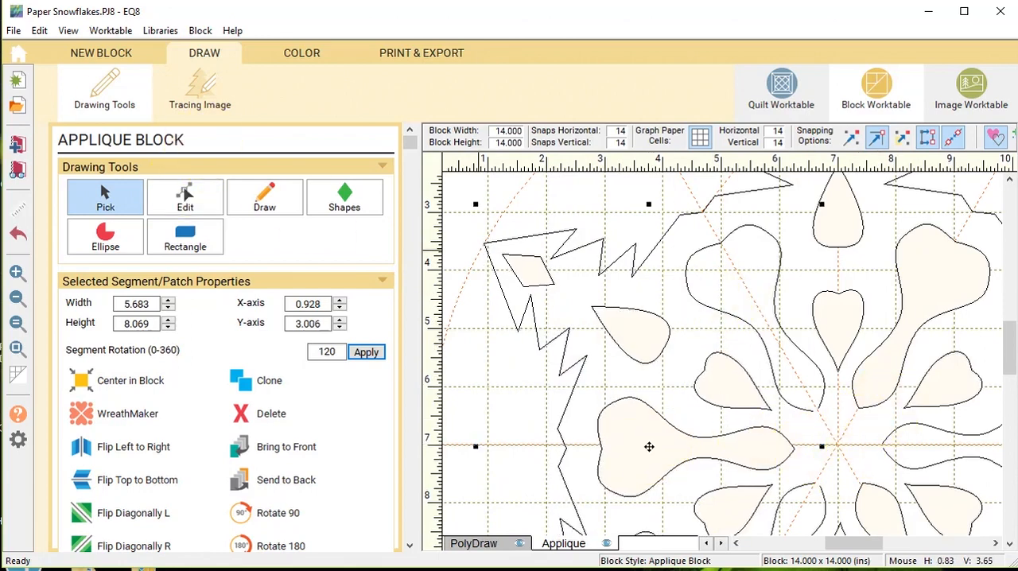
Snap the adjoining end nodes of the outer edges and wavy curves together along the two left-hand diagonal guides.
left_click(199, 195)
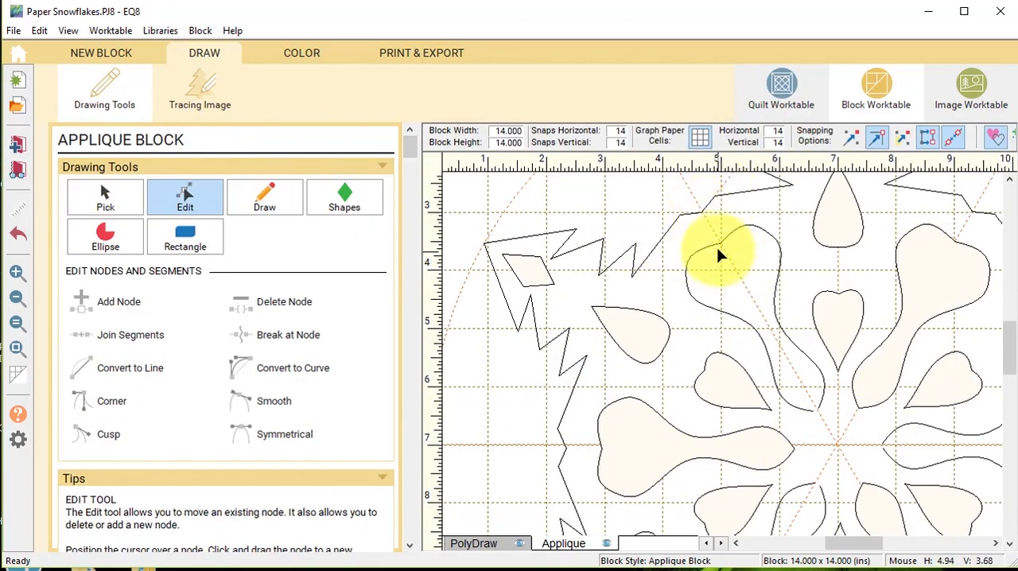
scroll(766, 384, "down", 3)
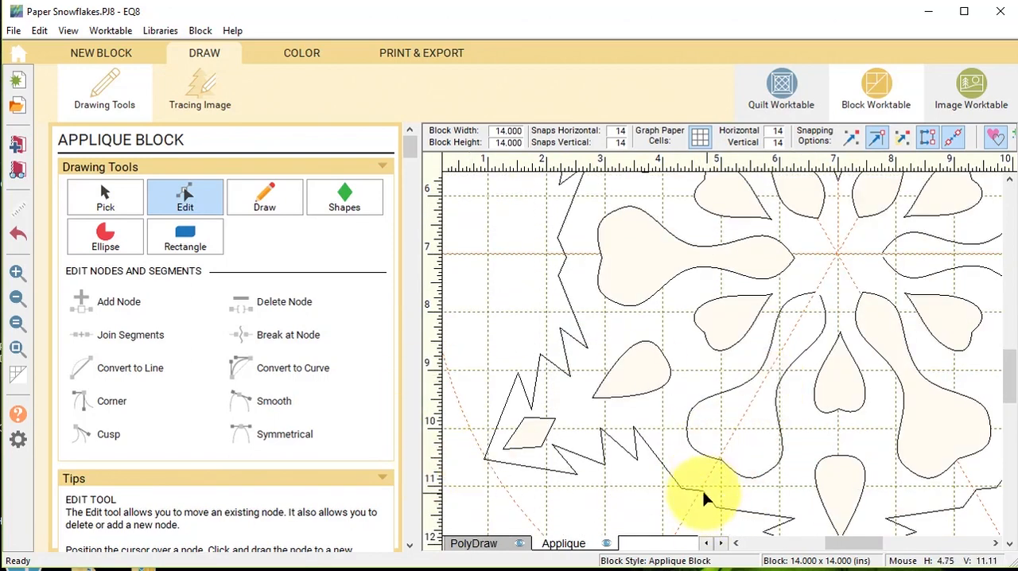
left_click(718, 460)
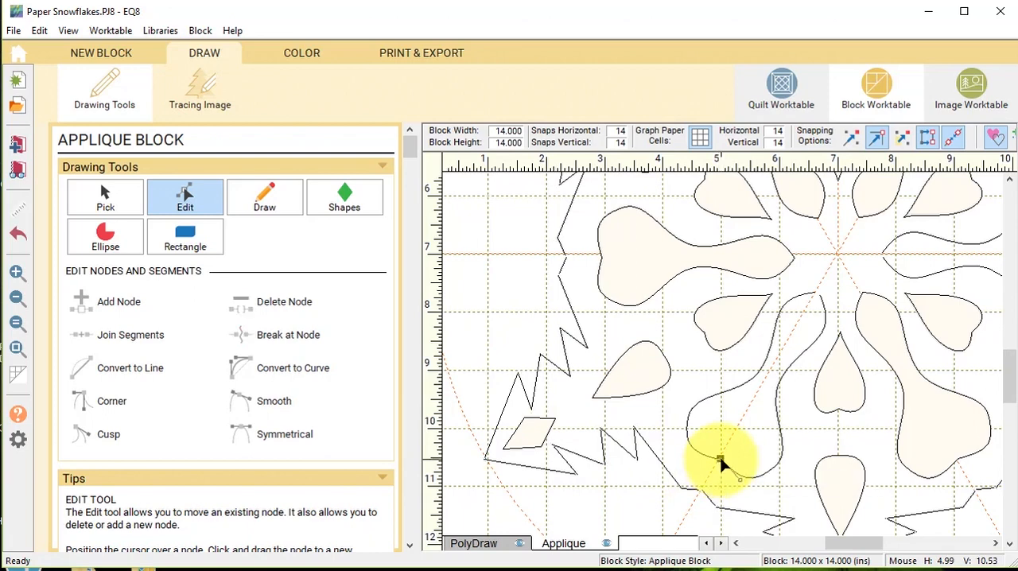
left_click(816, 292)
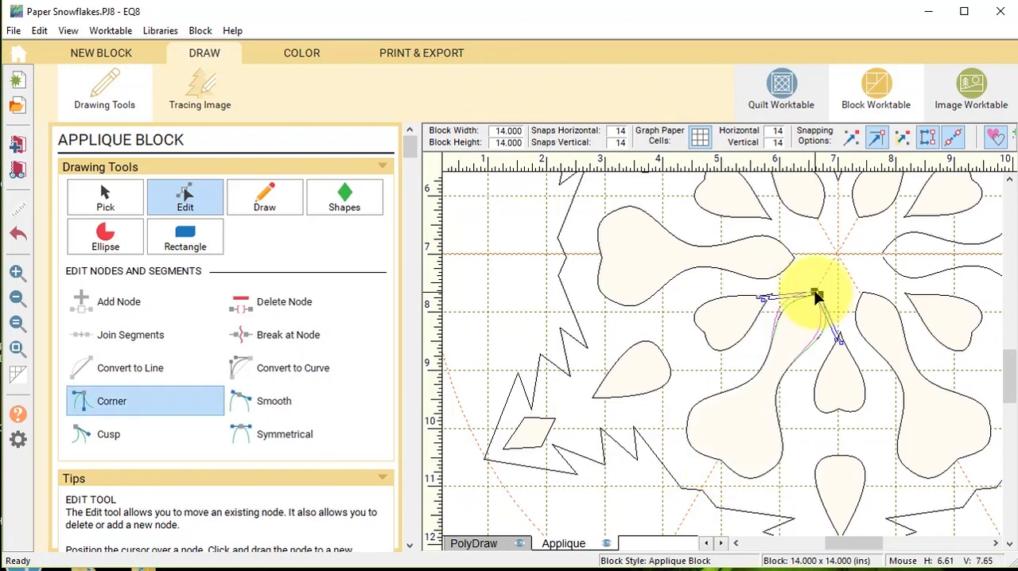
Snap the wavy curves' and outer edges' end nodes together along the right-hand horizontal guide to close the snowflake outline.
left_click_drag(863, 544, 899, 546)
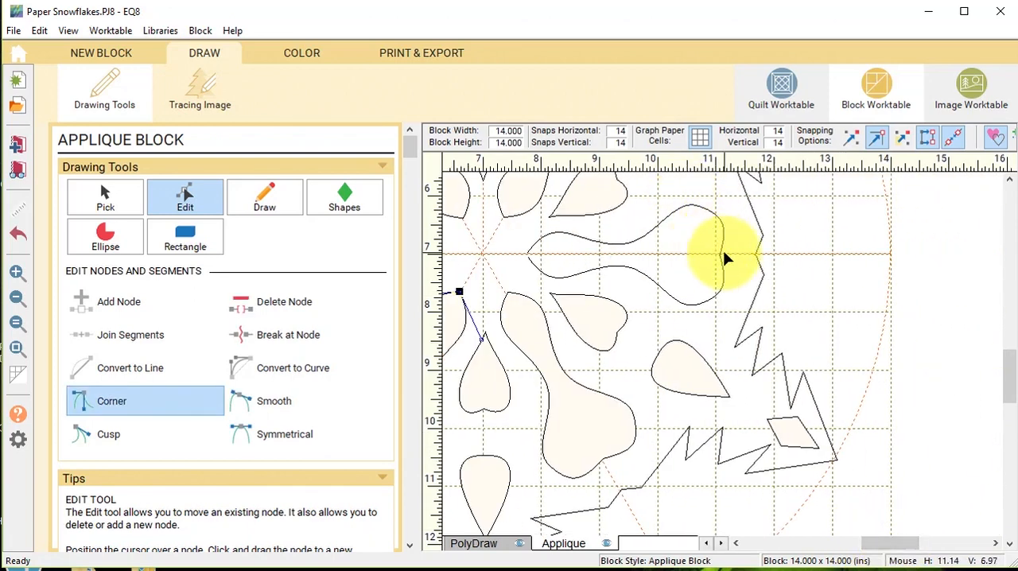
left_click(719, 252)
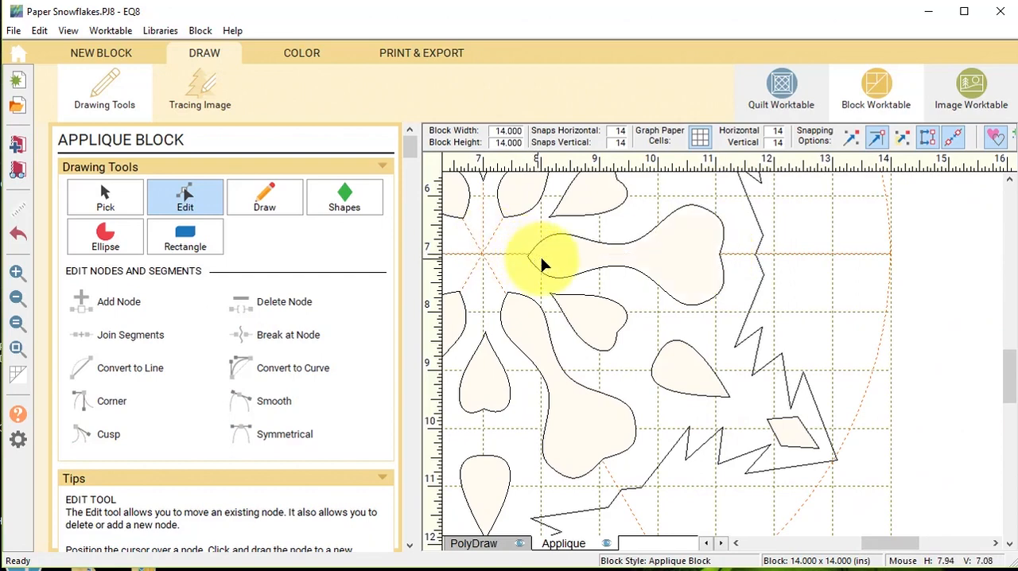
left_click(756, 253)
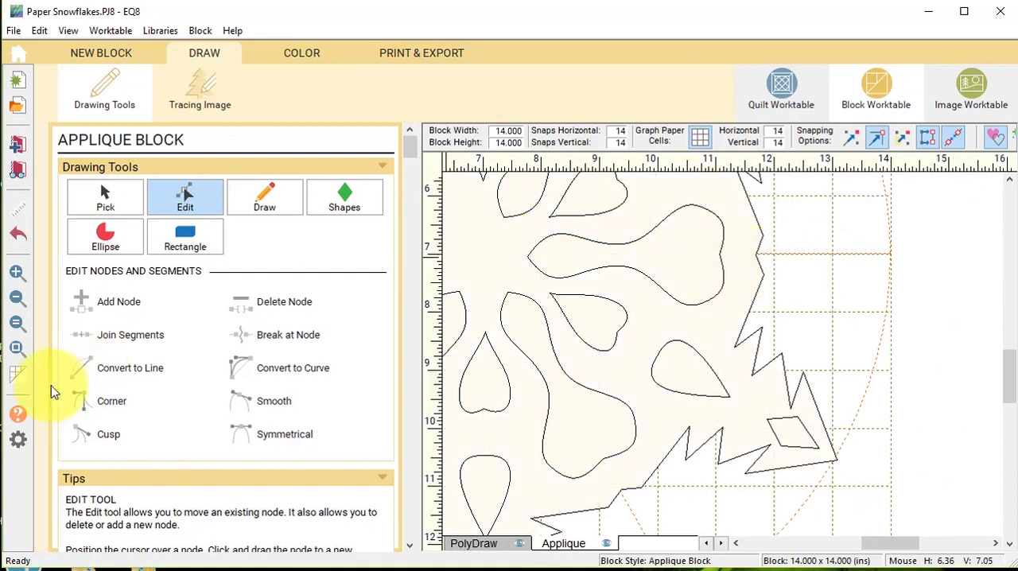
left_click(18, 349)
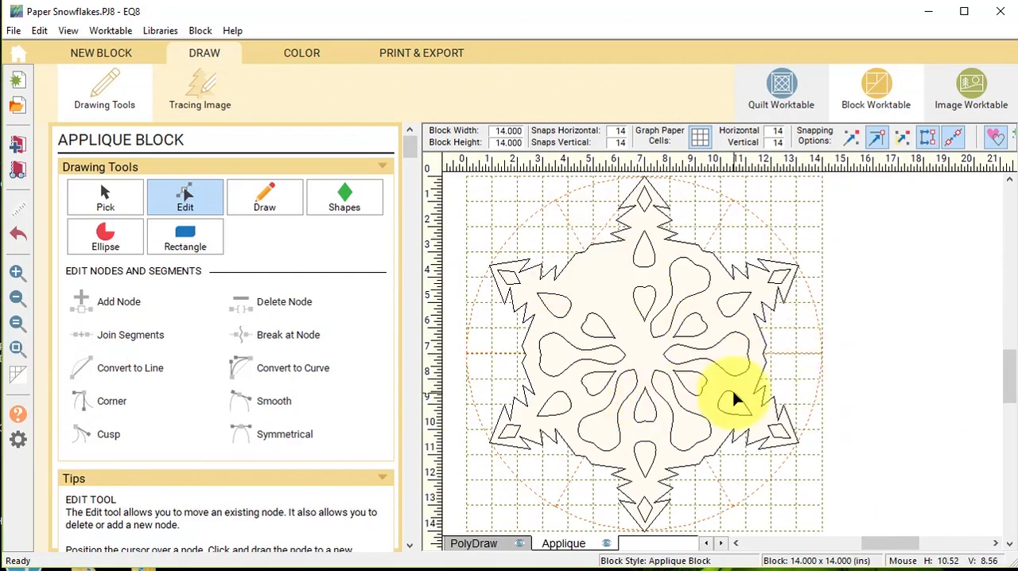
Select the closed outer snowflake patch and send it to the back behind the cutout shapes.
left_click(97, 195)
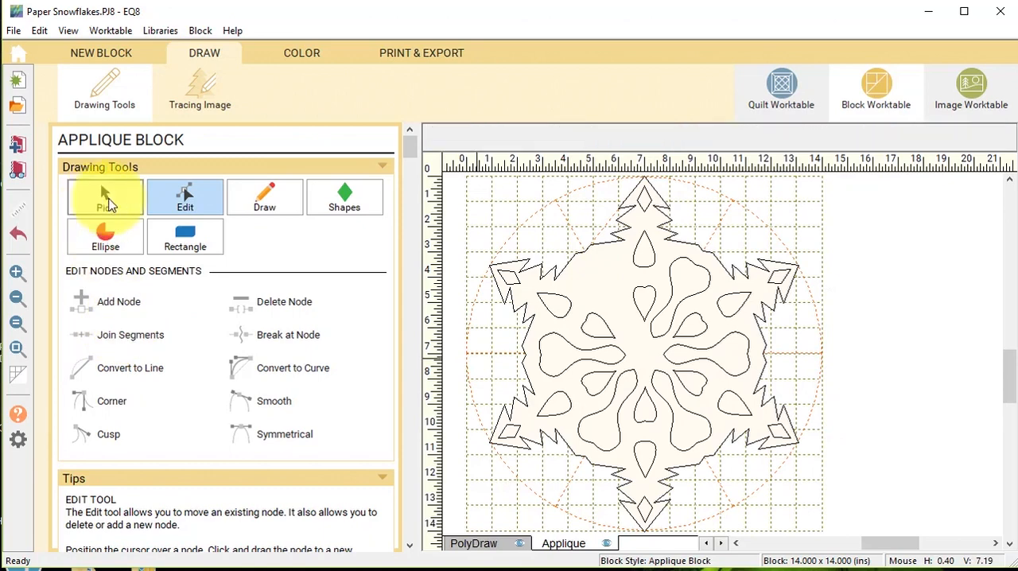
left_click(601, 249)
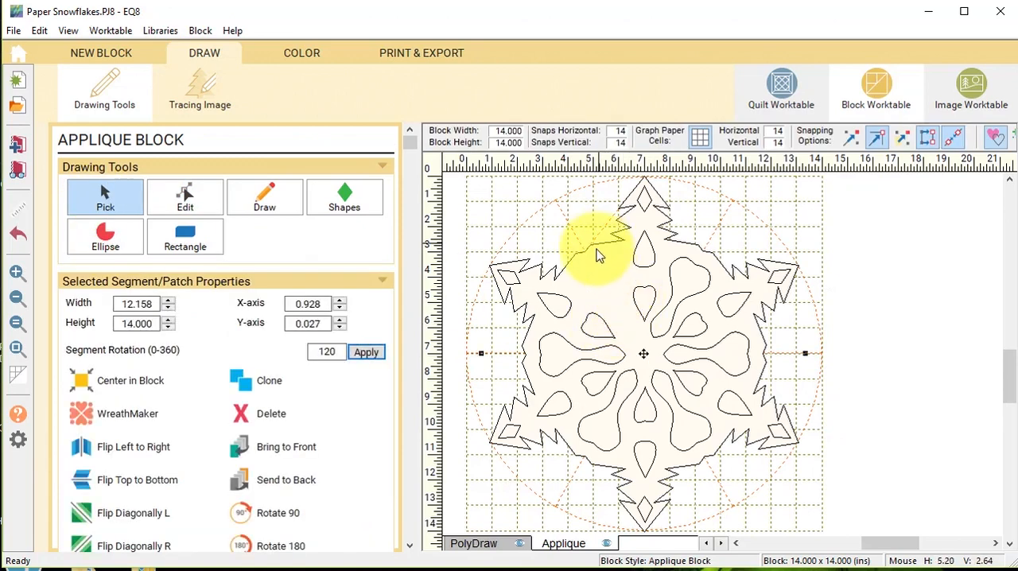
left_click(306, 485)
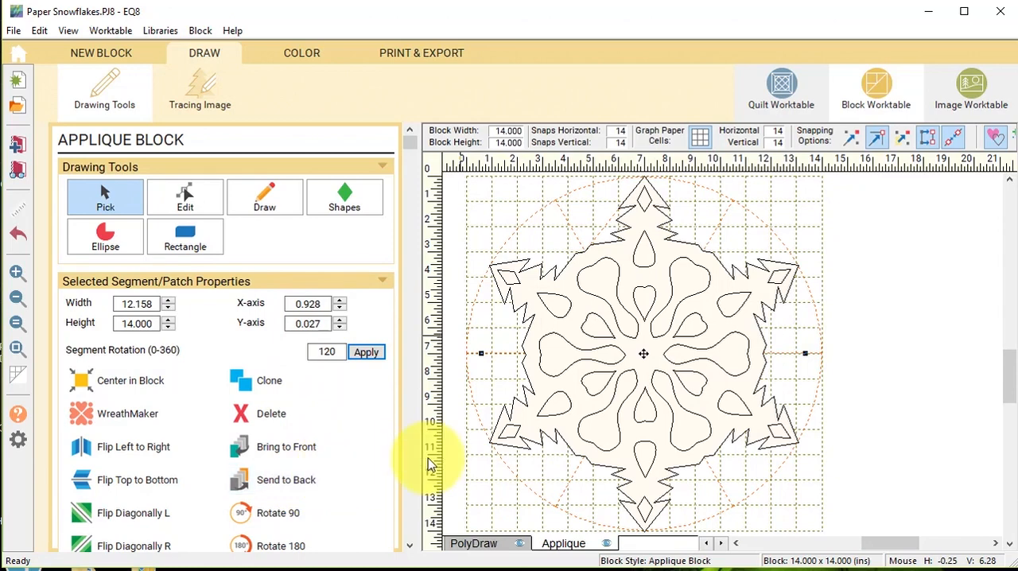
Color the background and all the cutouts with the blue fabric and the snowflake with the white fabric.
left_click(282, 53)
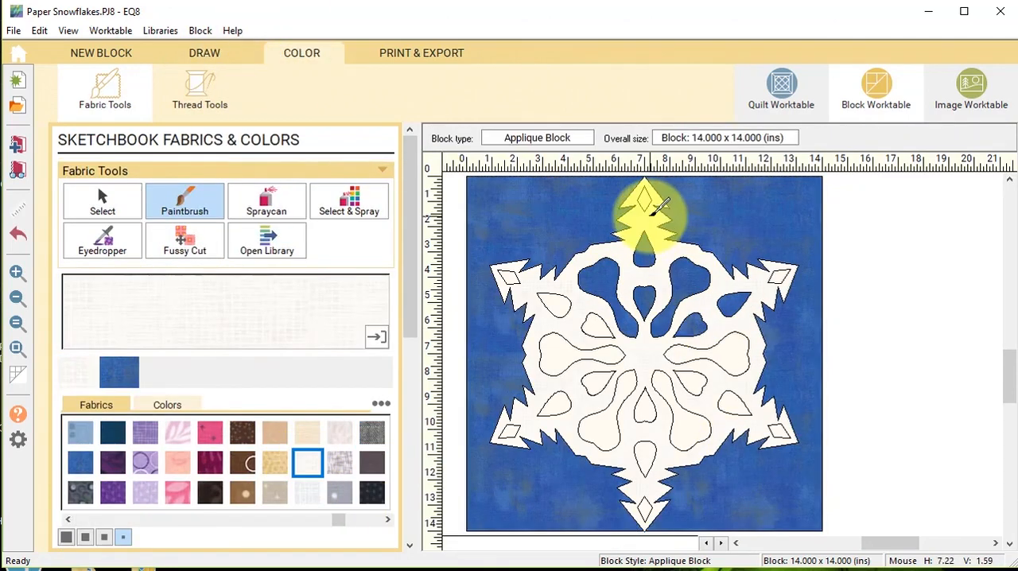
left_click(657, 461, "ctrl")
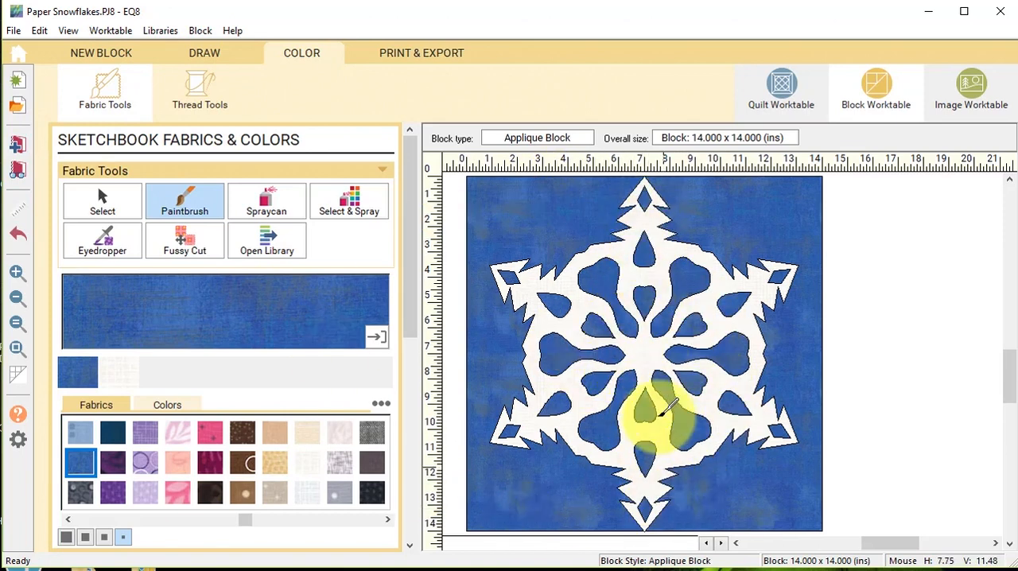
Return to drawing, select the entire snowflake with its cutouts and rotate it by 5 degrees.
left_click(205, 56)
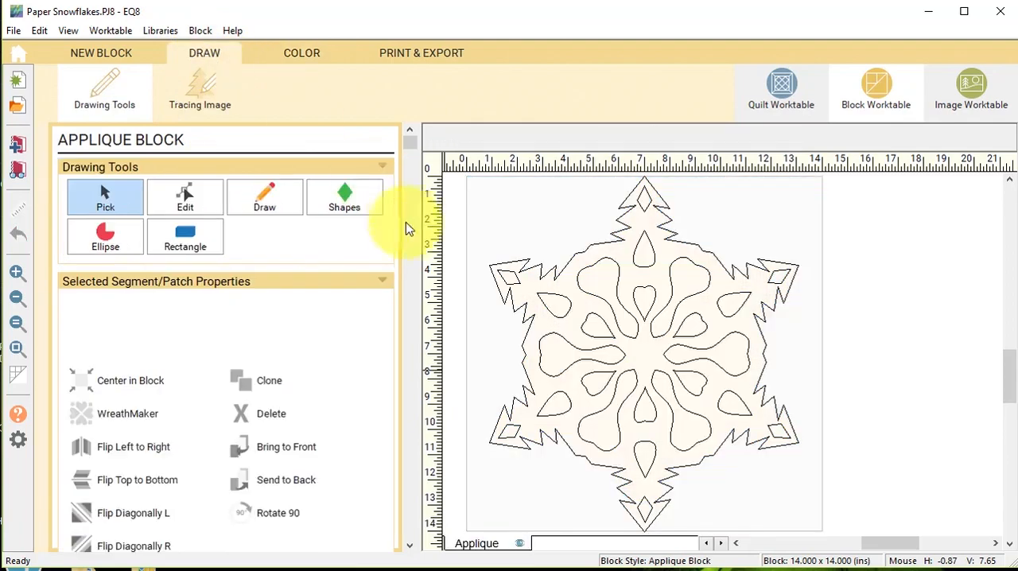
left_click(119, 200)
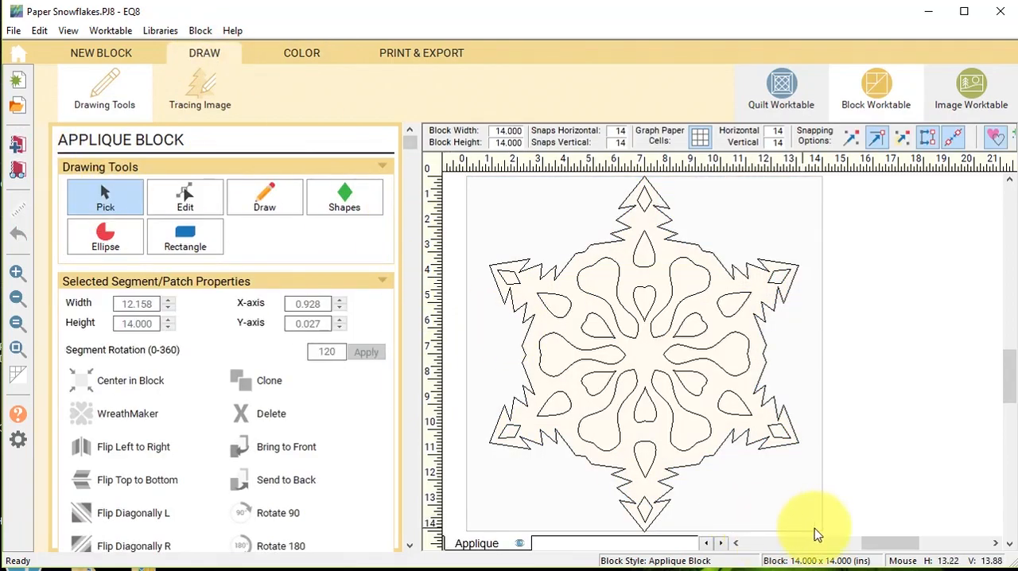
left_click_drag(845, 526, 596, 472)
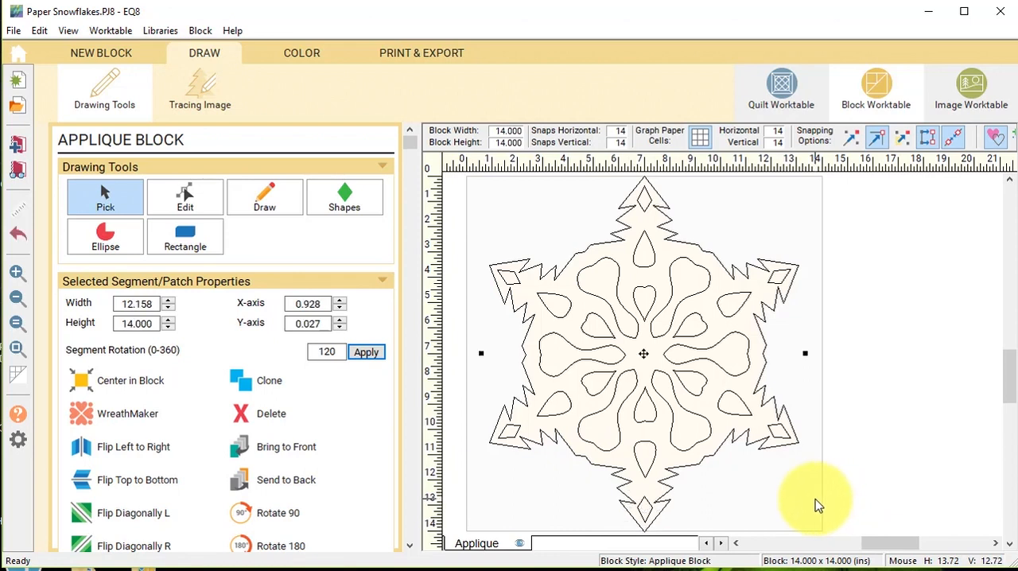
double_click(320, 351)
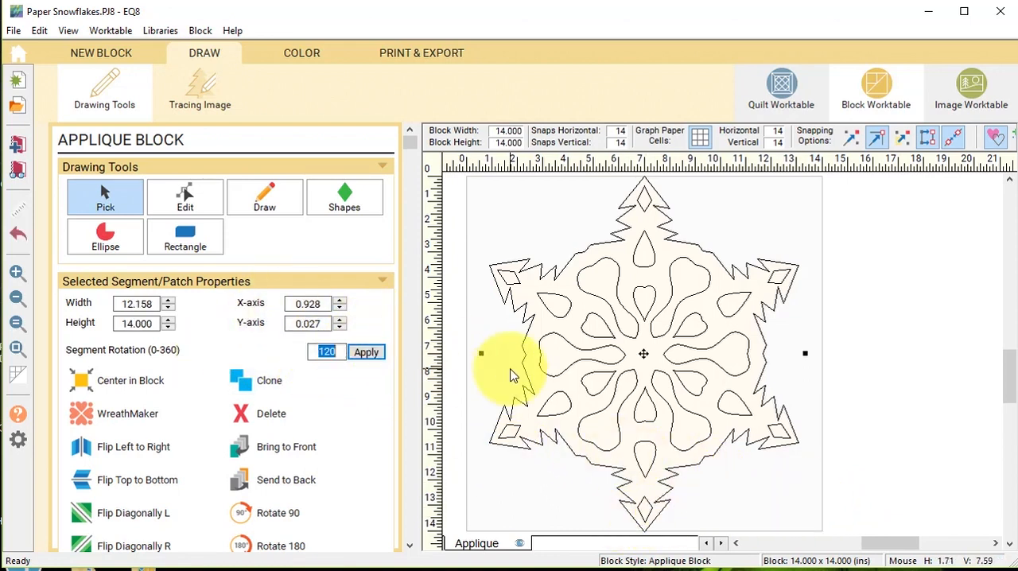
type("5")
left_click(374, 354)
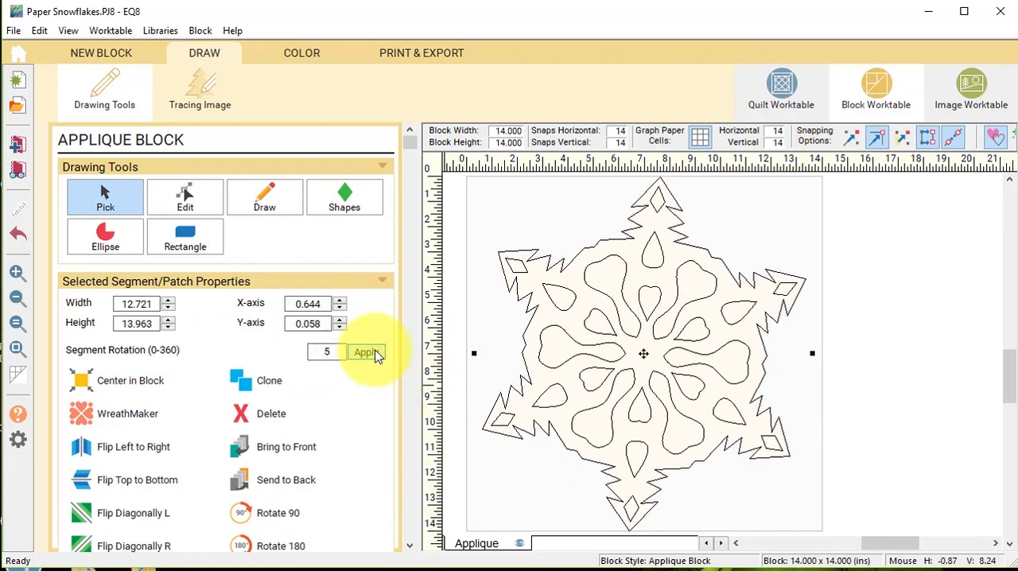
Rotate the selected snowflake by another 10 degrees and show the tilted block in its fabric colors.
double_click(325, 351)
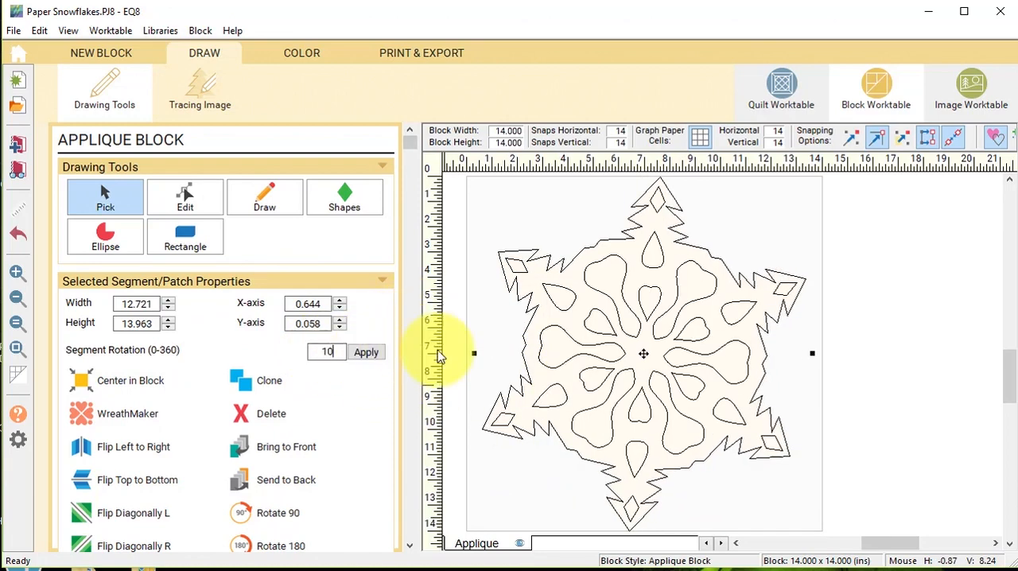
left_click(364, 354)
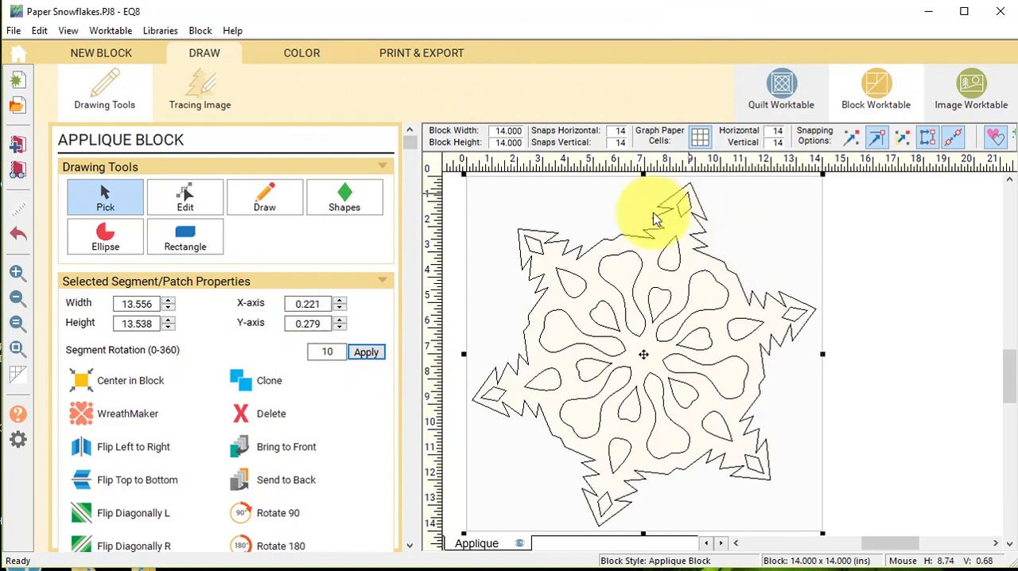
left_click(301, 53)
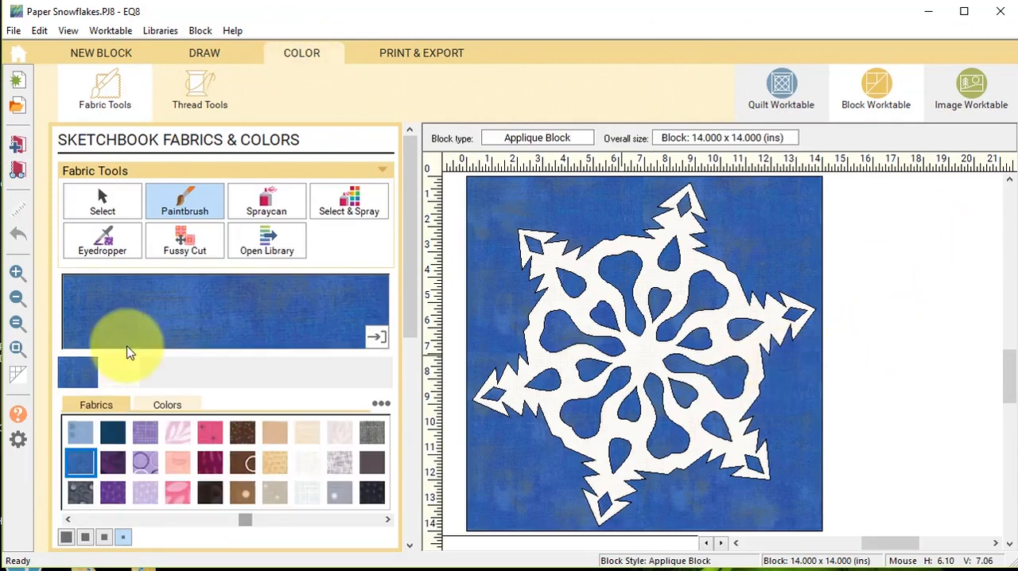